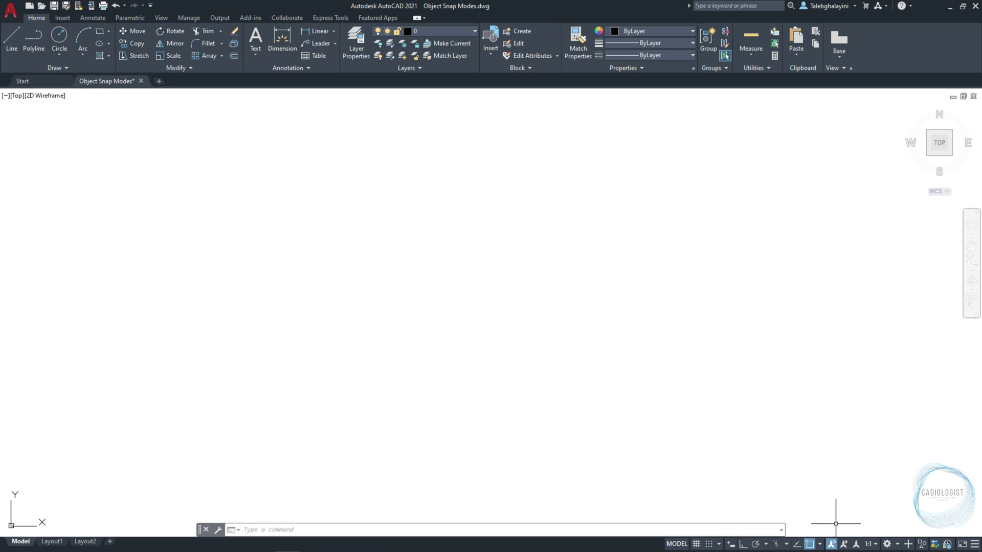
Turn off the Endpoint, Midpoint, Center, Quadrant and Intersection object snaps in Drafting Settings
left_click(818, 544)
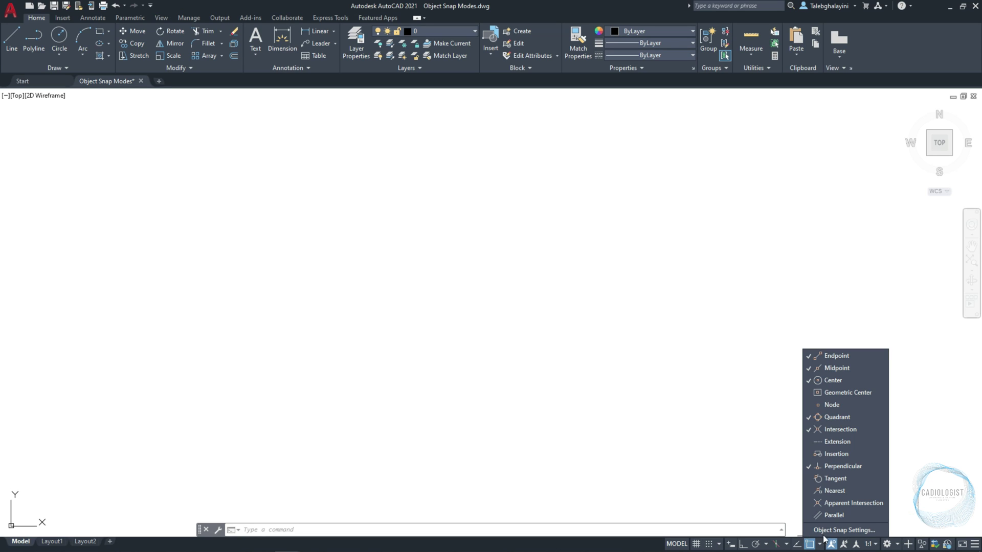
left_click(824, 532)
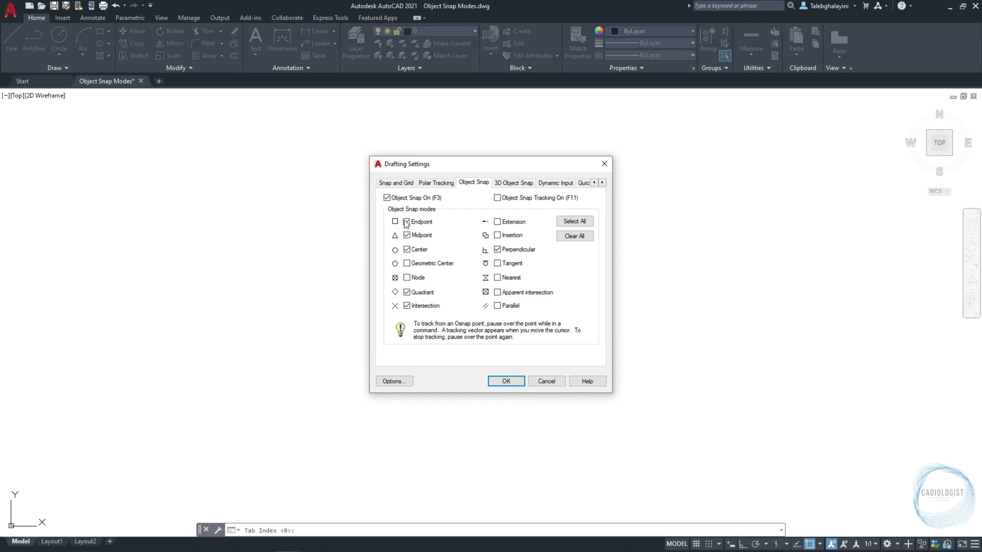
left_click(406, 223)
left_click(406, 236)
left_click(407, 250)
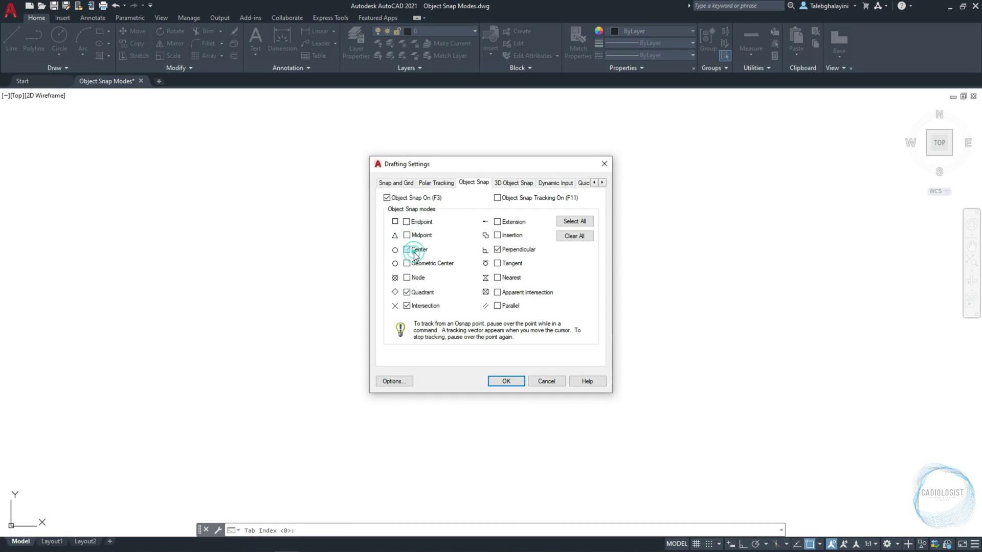
left_click(423, 294)
left_click(427, 307)
left_click(507, 381)
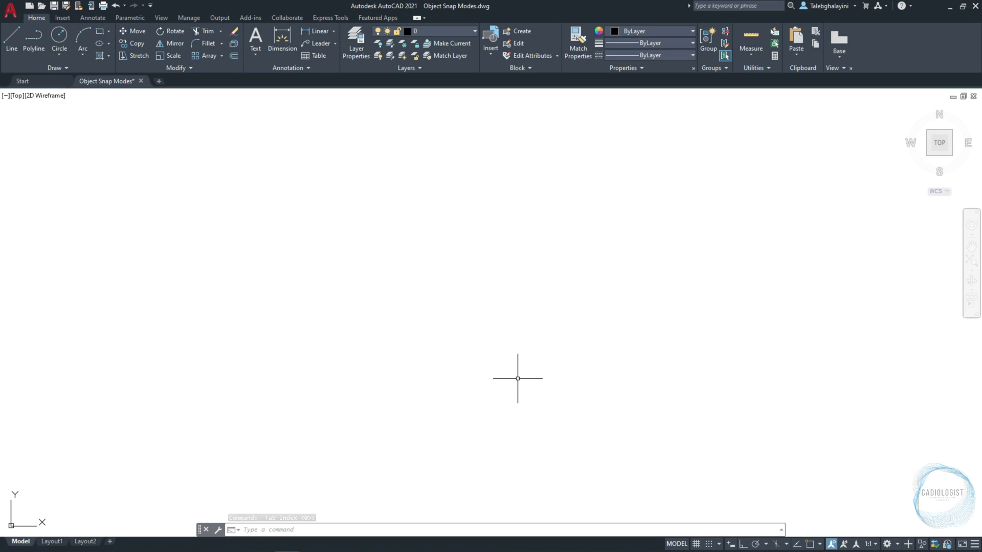
With Ortho on, draw a 50-unit horizontal line and bring it fully into view
left_click(742, 545)
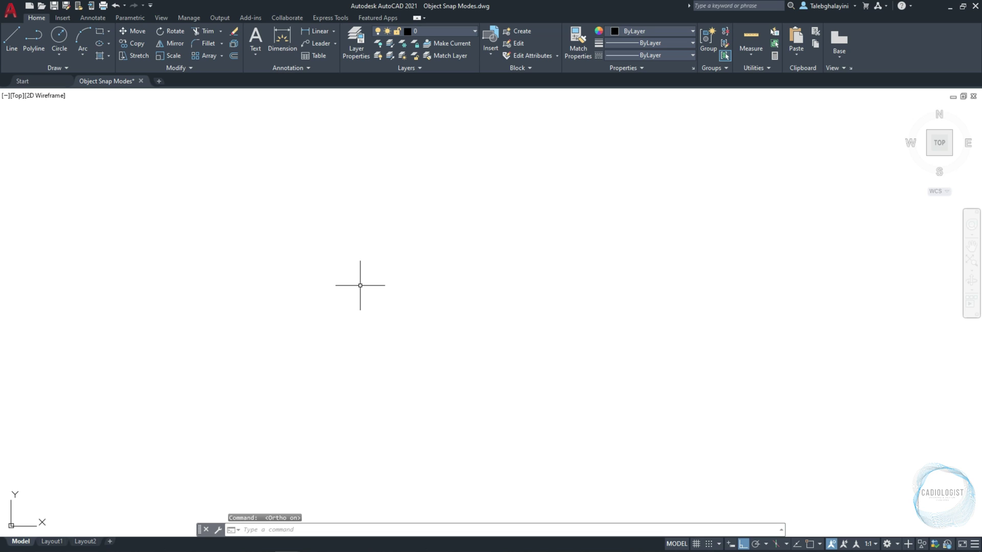
left_click(11, 37)
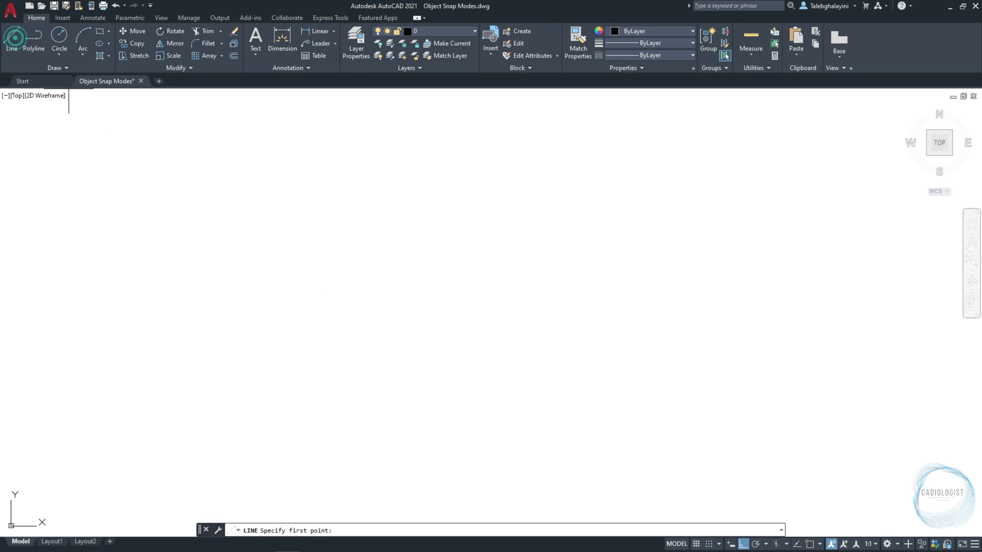
left_click(147, 247)
type("50")
key("Return")
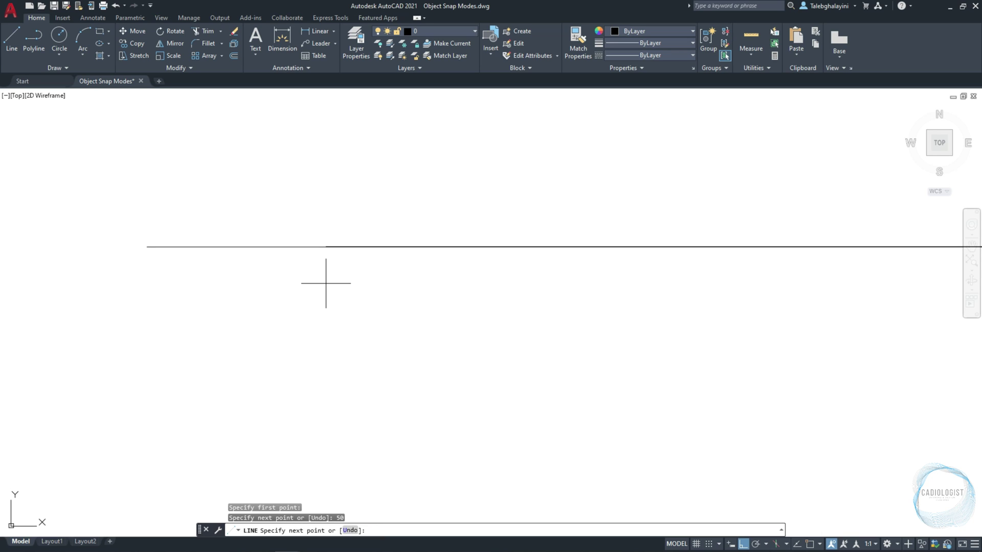
key("Return")
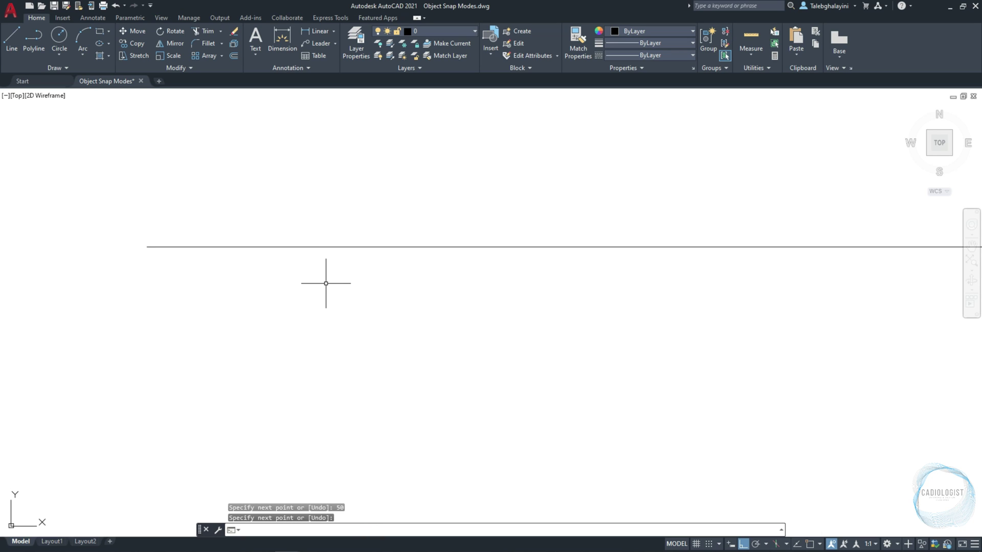
scroll(333, 281, "down", 5)
mouse_move(558, 369)
middle_mouse_down()
mouse_move(431, 330)
mouse_move(411, 359)
mouse_move(423, 441)
middle_mouse_up()
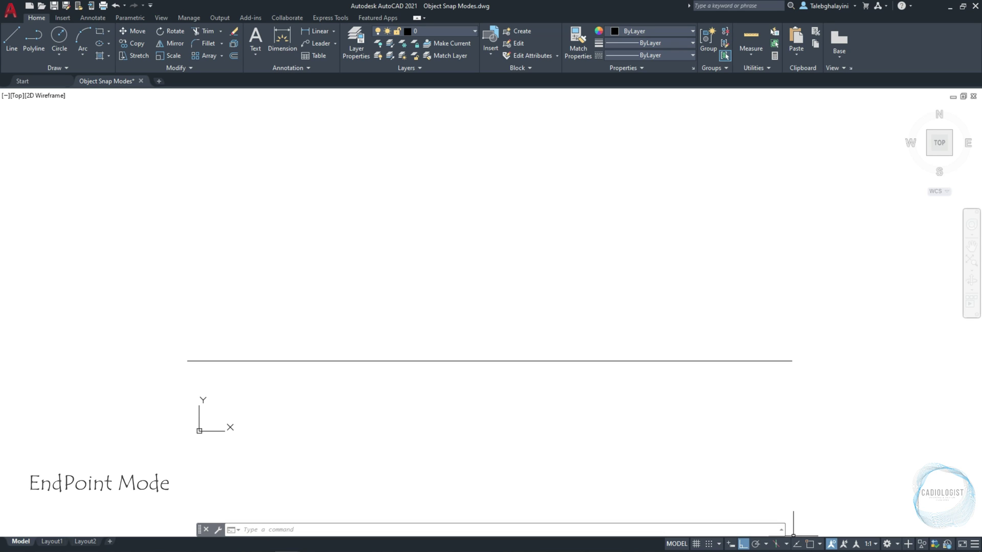
Turn on the Endpoint object snap
left_click(820, 545)
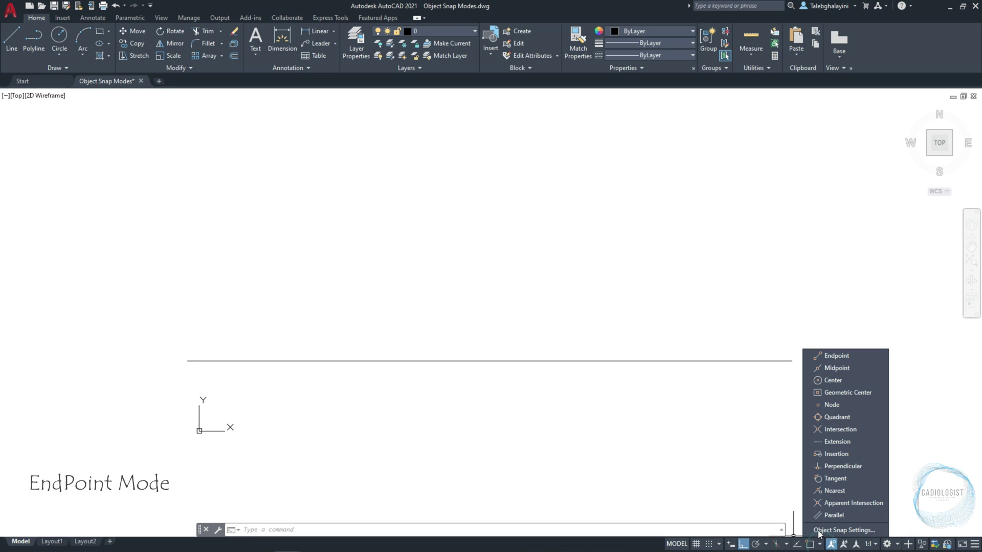
left_click(852, 356)
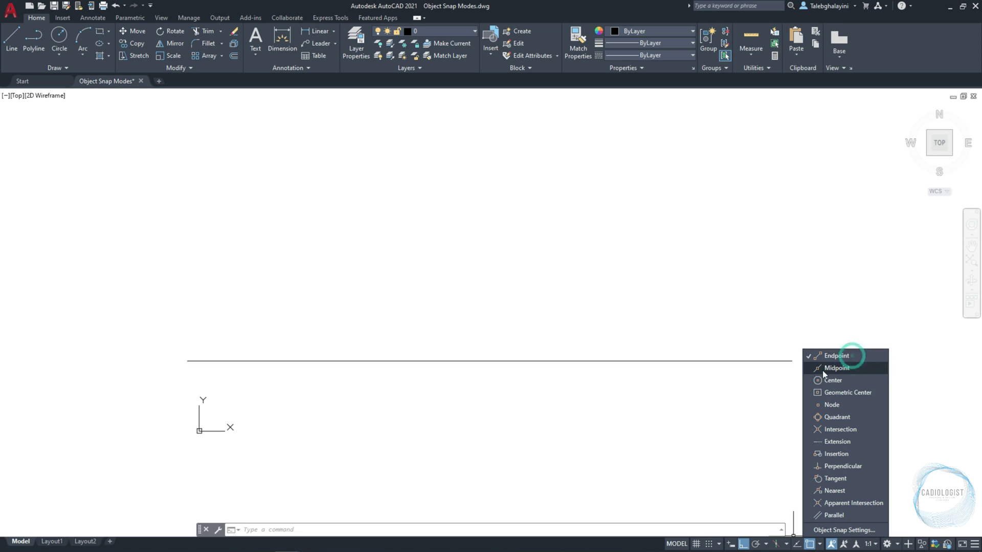
left_click(782, 383)
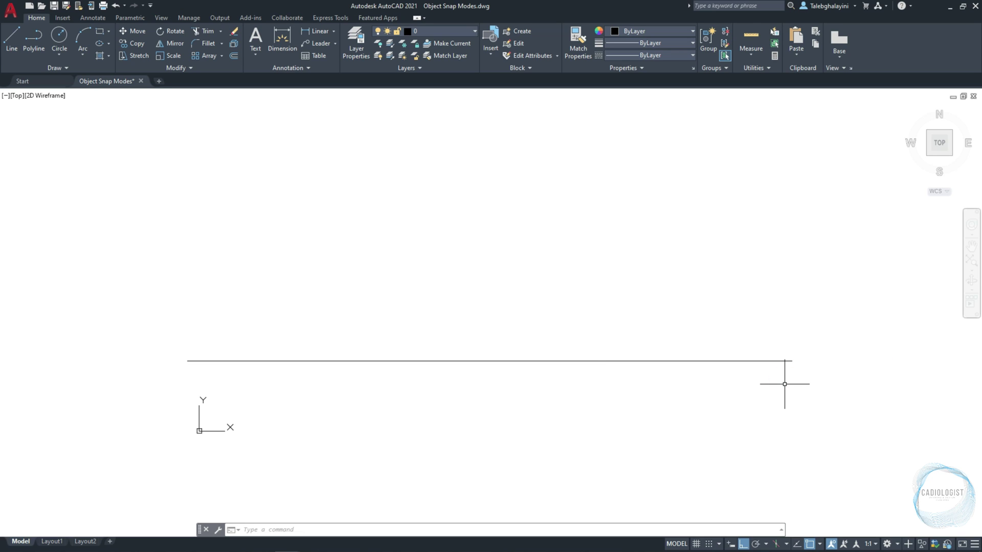
Draw a 20-unit vertical line up from the base's right end, then close back to its left end
type("l")
key("Return")
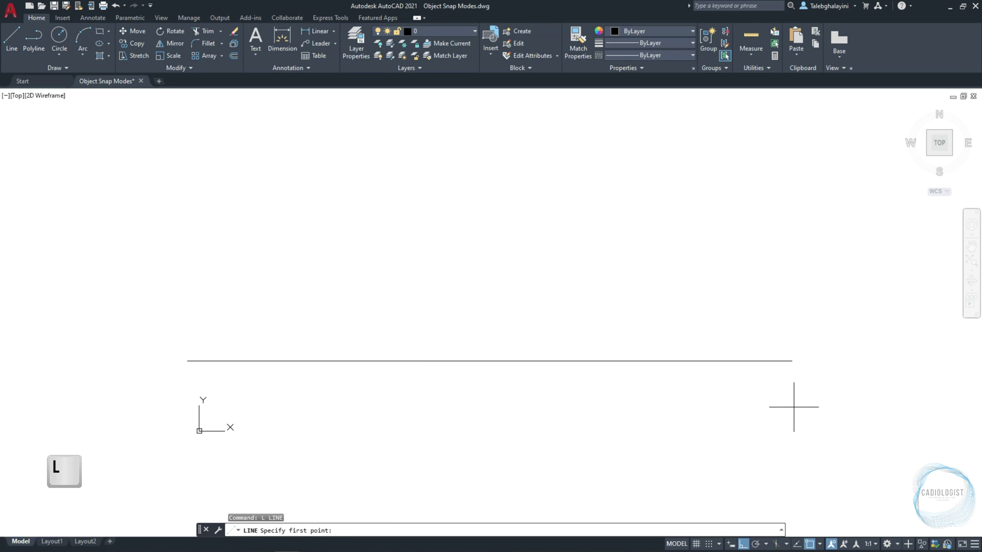
left_click(762, 358)
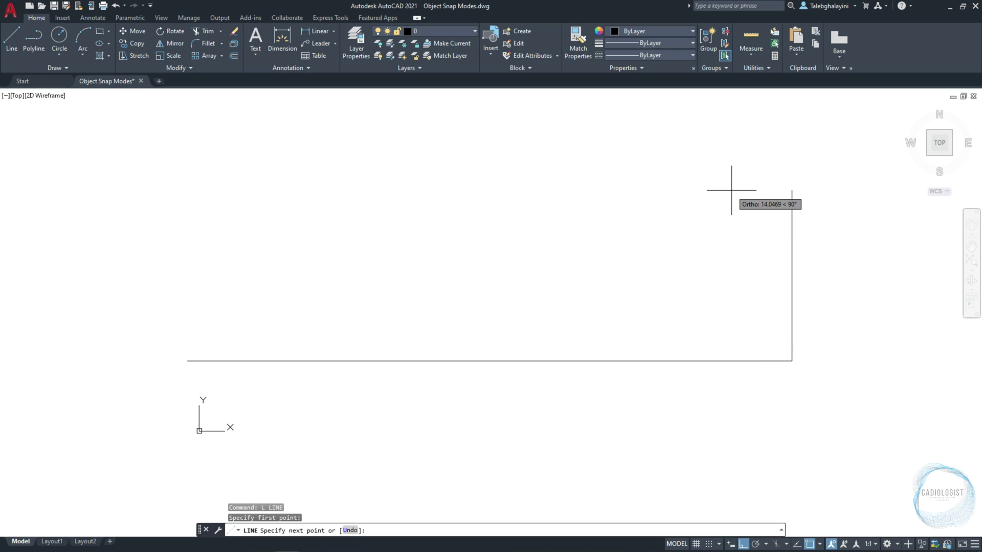
type("20")
key("Return")
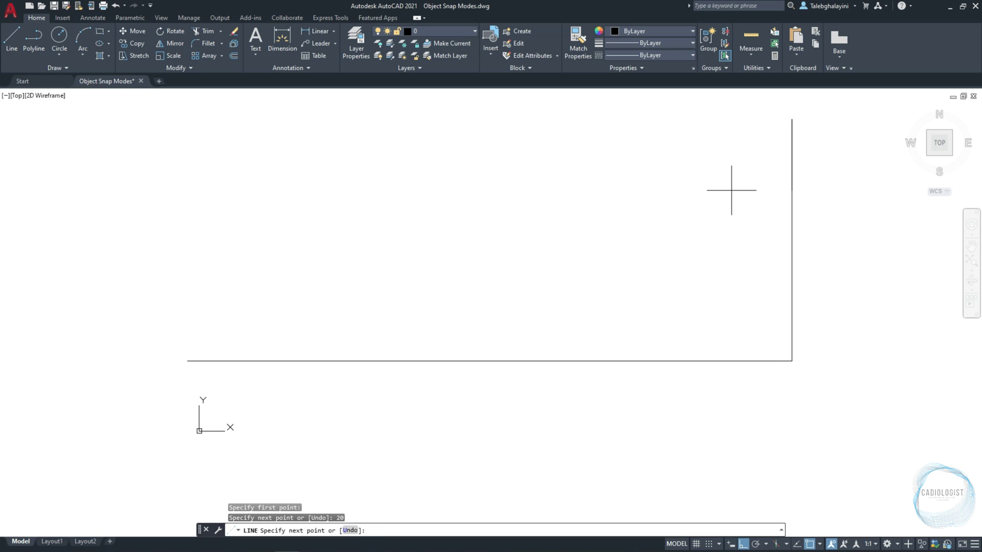
left_click(224, 361)
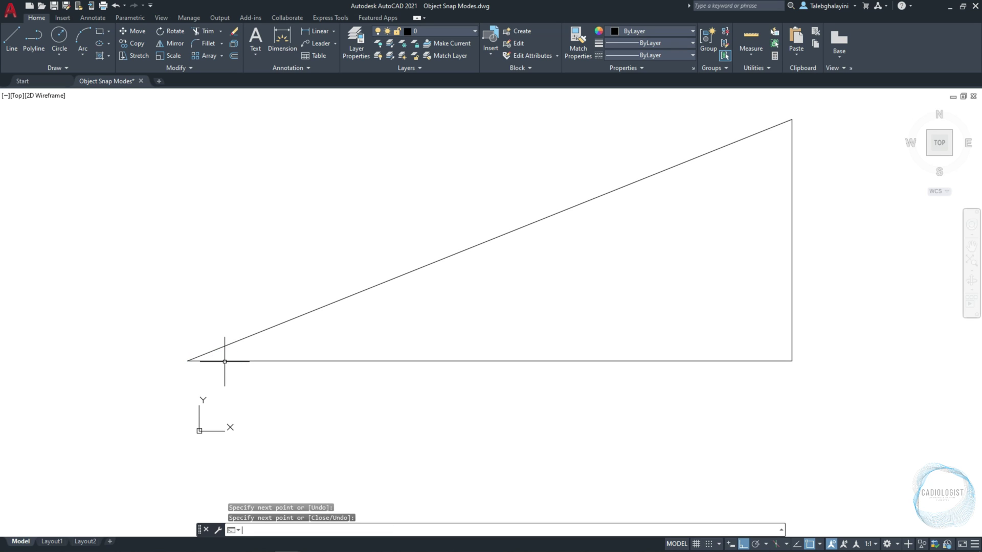
key("Return")
scroll(649, 390, "down", 4)
middle_click_drag(649, 390, 426, 249)
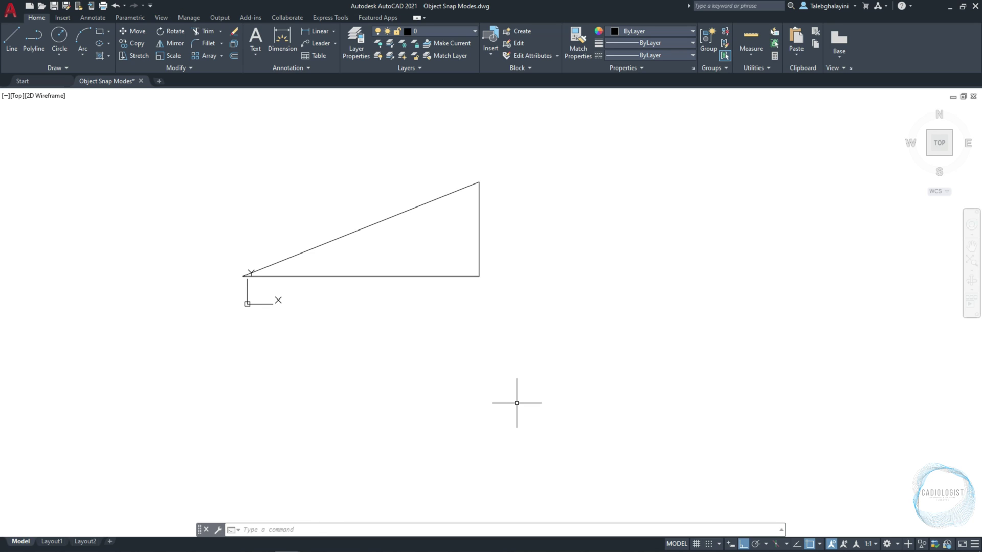
Mirror the base and sloped lines about the vertical side, keeping the originals
left_click(176, 43)
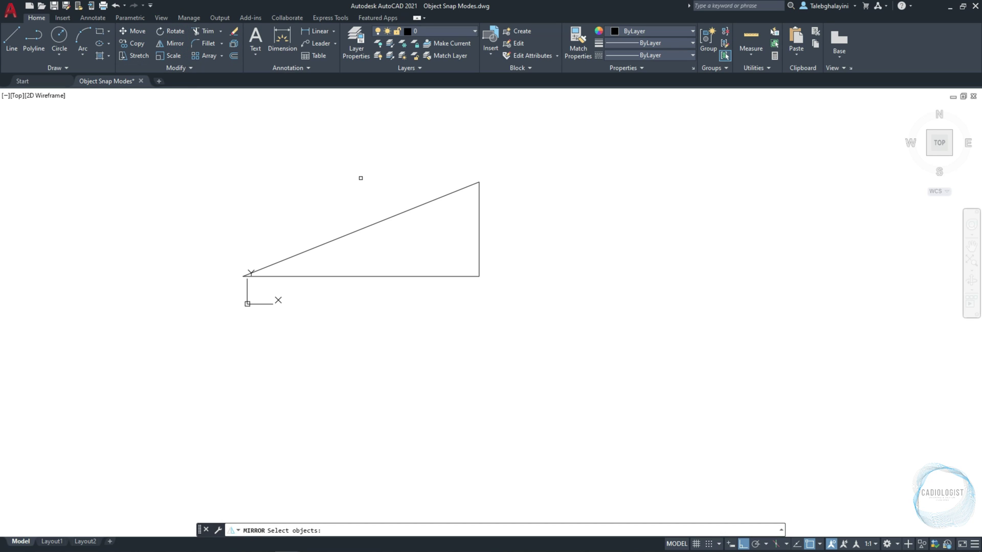
left_click(365, 173)
left_click(341, 297)
right_click(340, 314)
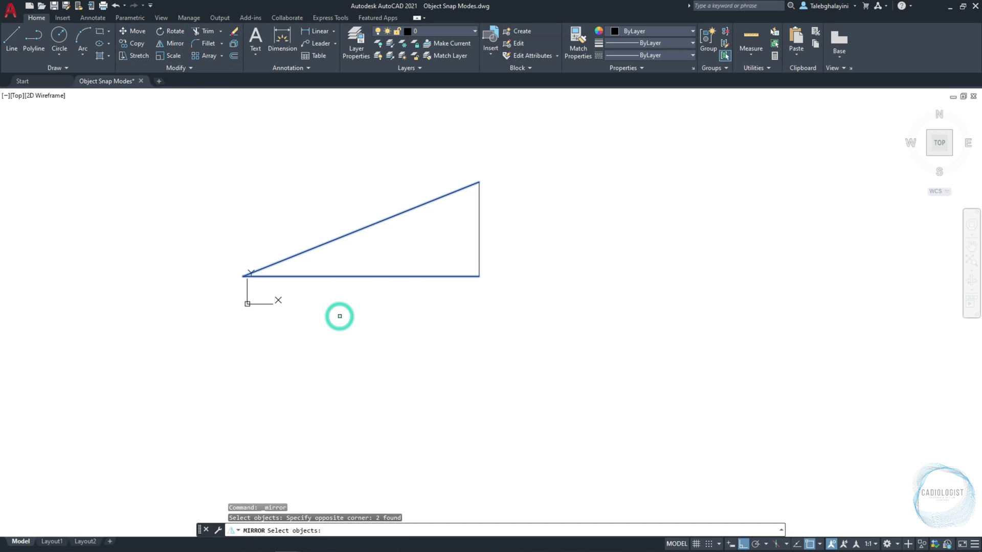
left_click(479, 276)
left_click(509, 381)
right_click(510, 381)
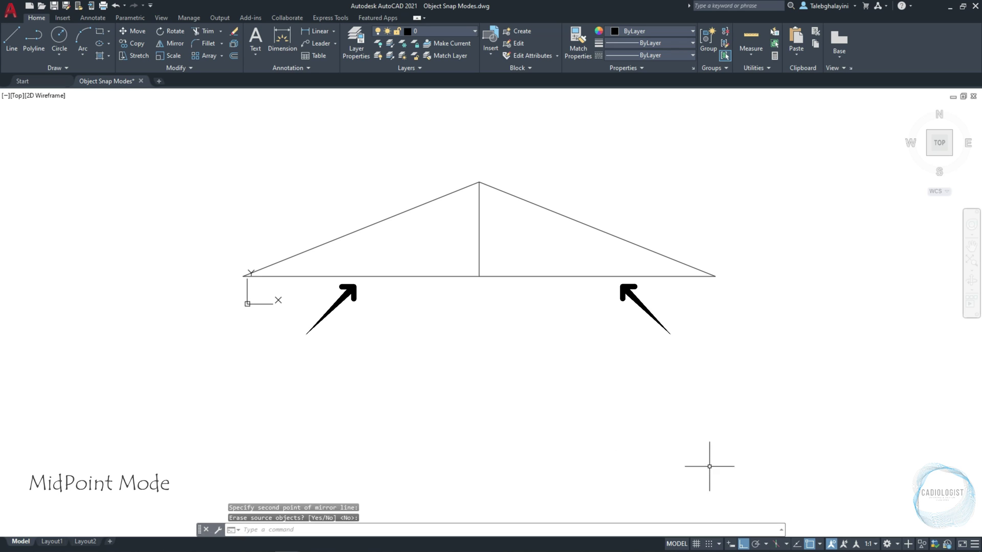
Turn on Midpoint snap and place vertical construction lines at the base line's midpoints
left_click(820, 545)
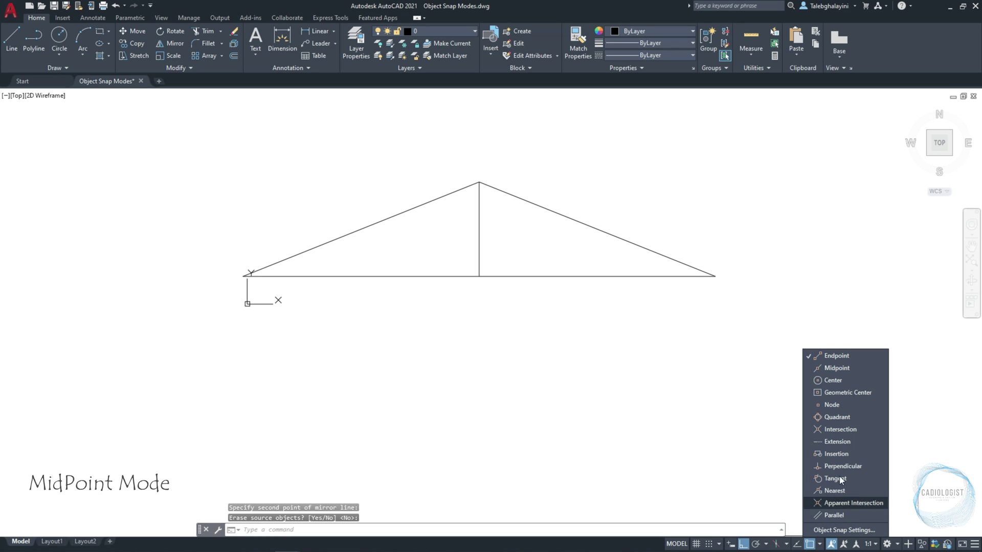
left_click(866, 368)
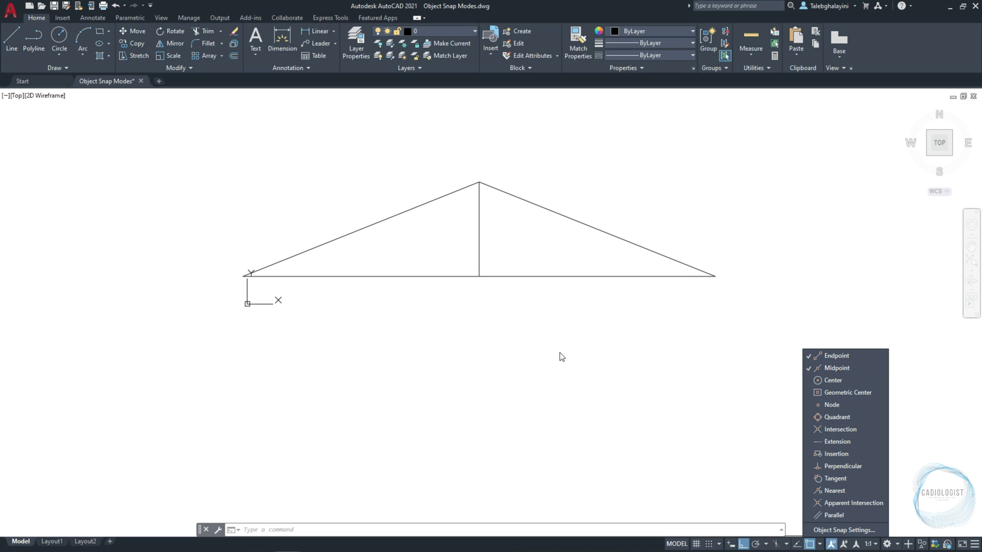
left_click(465, 402)
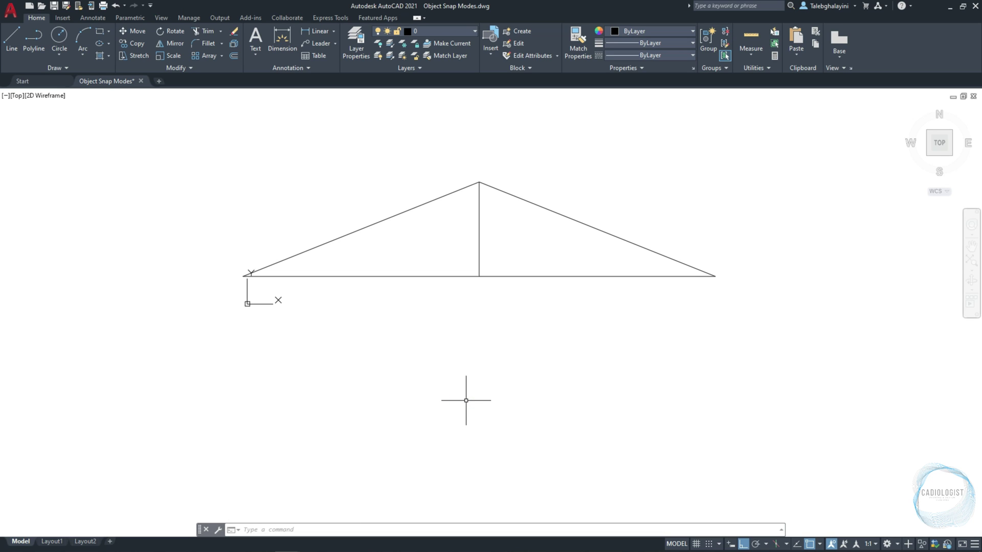
type("xl")
key("Return")
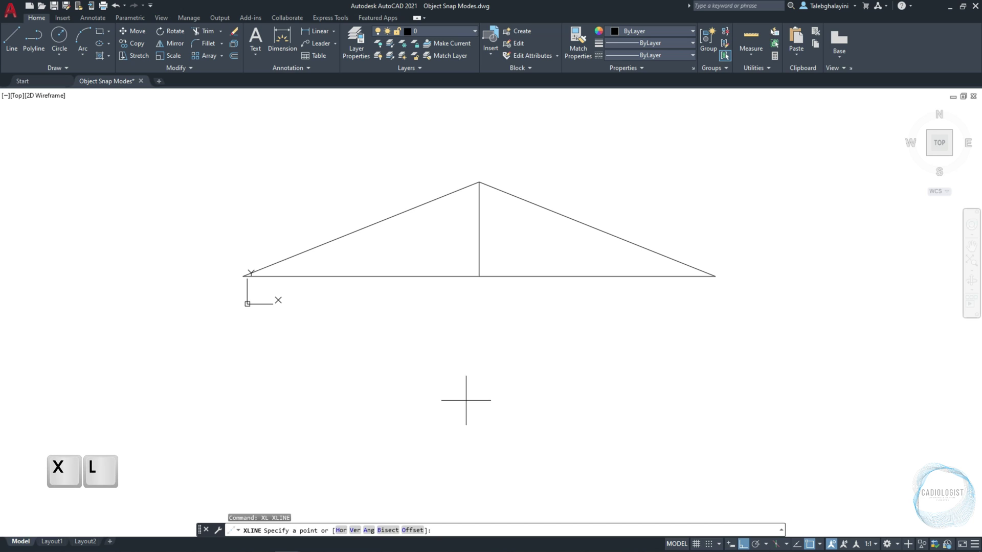
type("v")
key("Return")
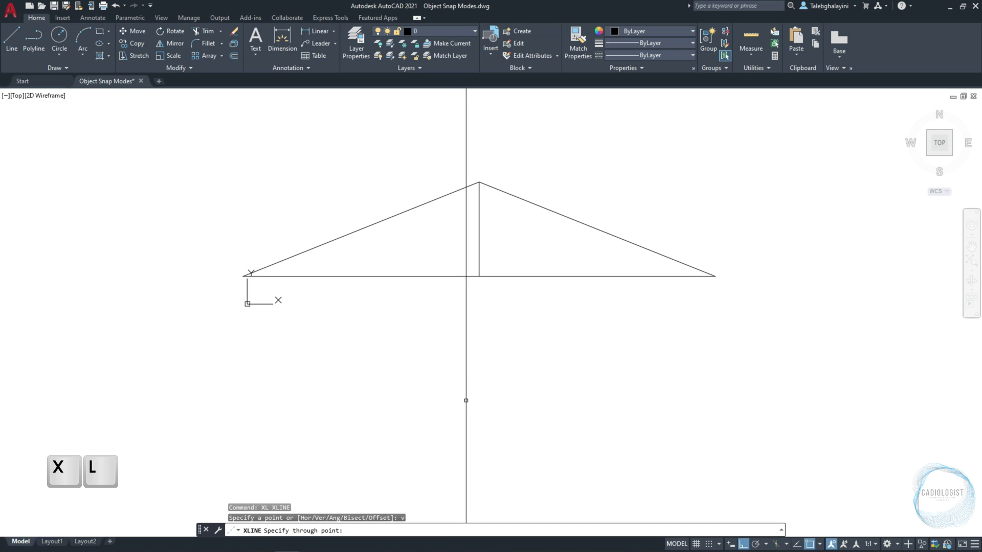
left_click(361, 276)
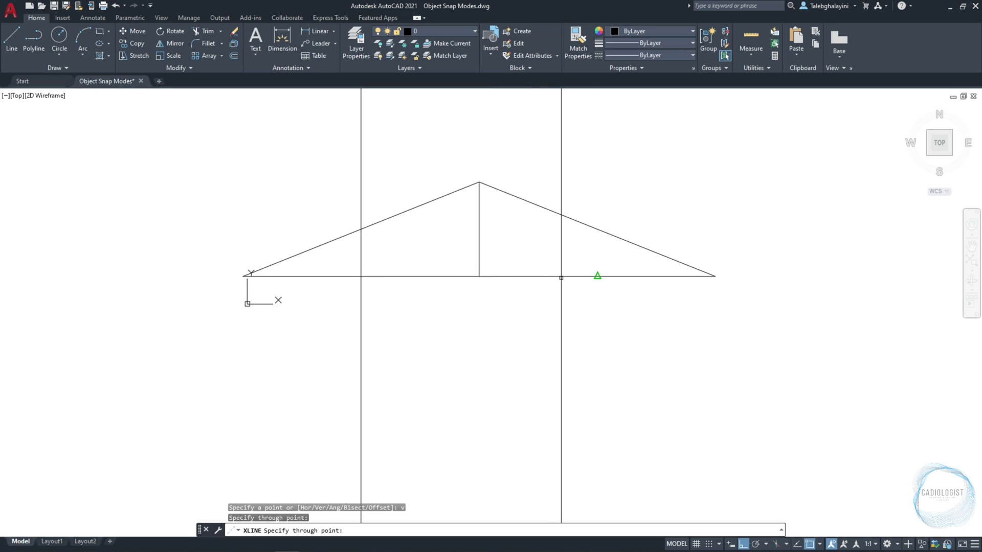
left_click(598, 276)
key("Return")
Add a horizontal construction line through the base line's right endpoint
key("Return")
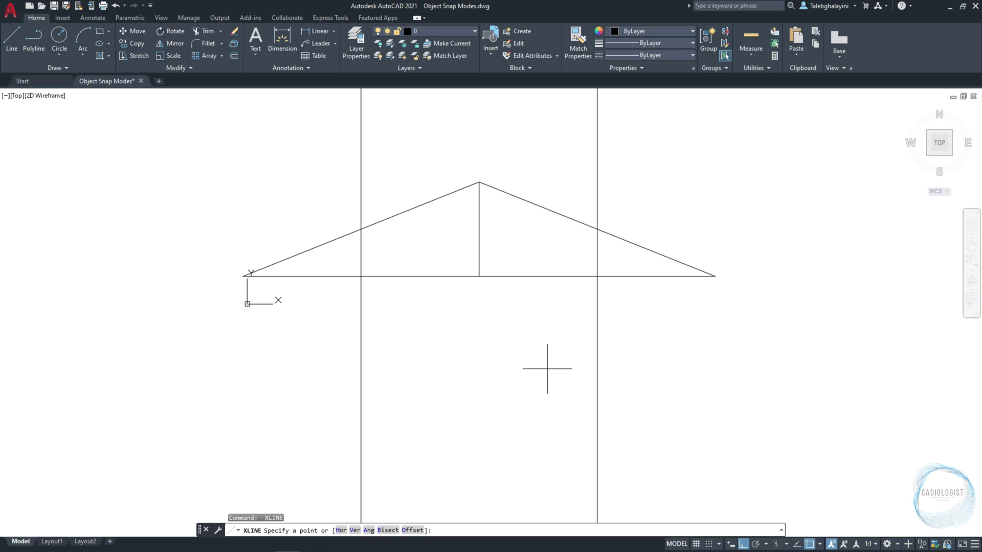
type("h")
key("Return")
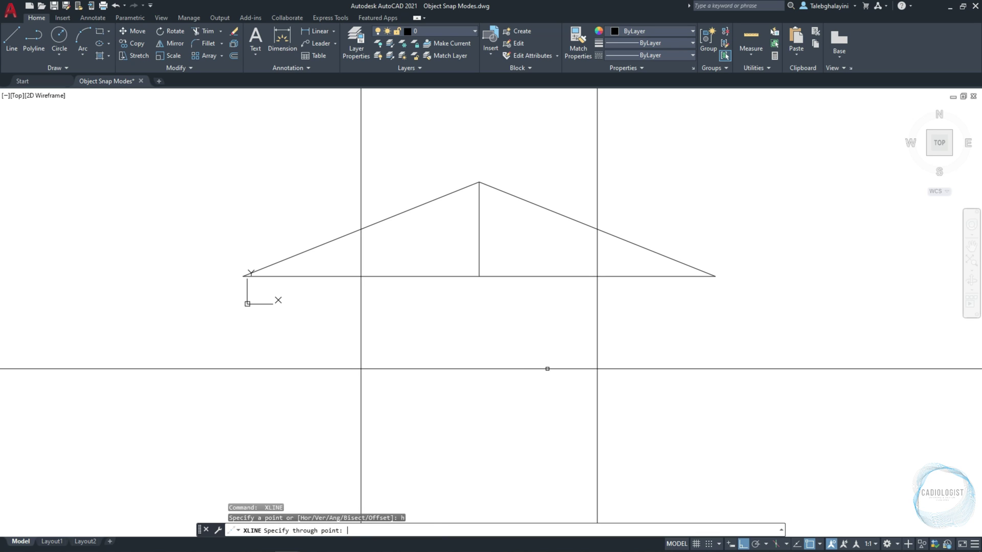
left_click(681, 280)
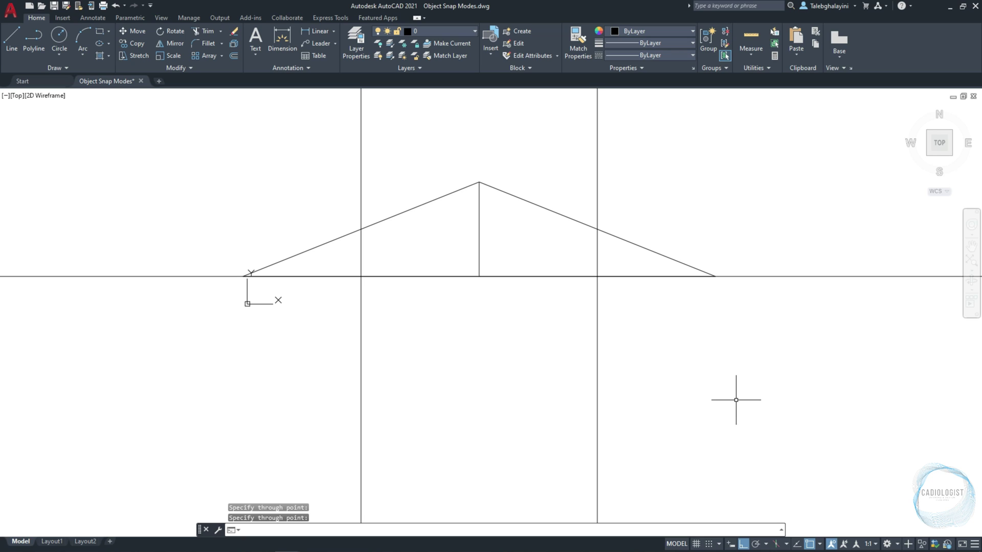
Copy the horizontal construction line 20 units downward
key("Return")
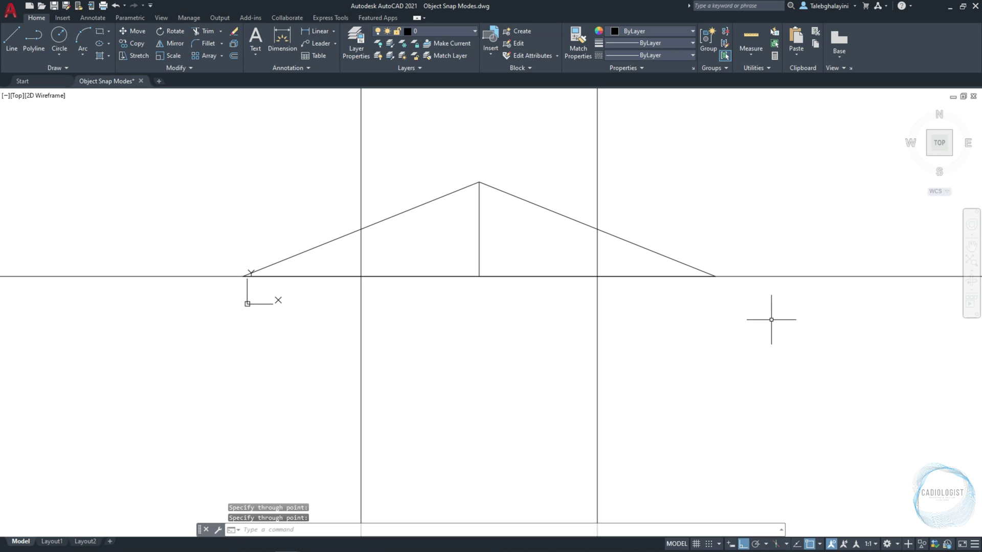
left_click(771, 256)
left_click(768, 291)
type("co")
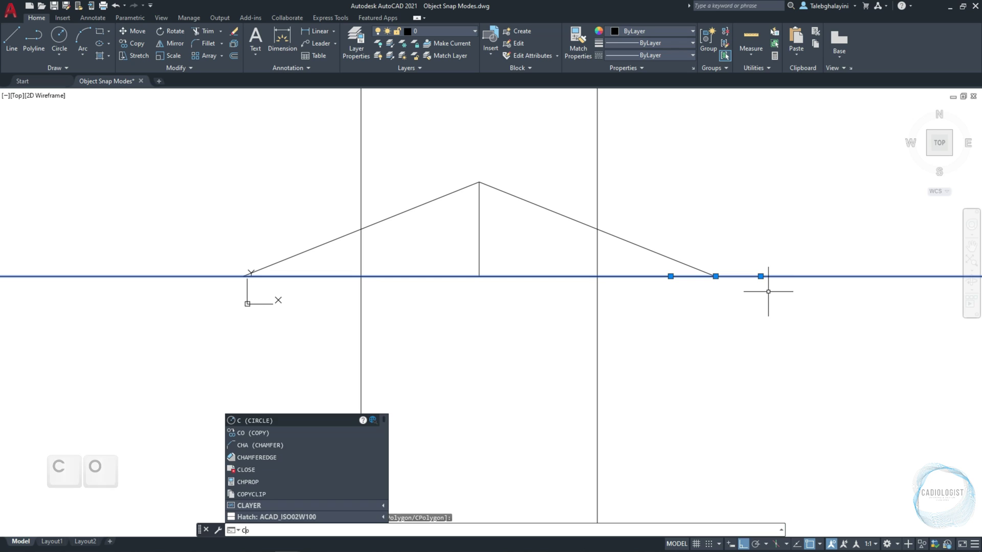
key("Return")
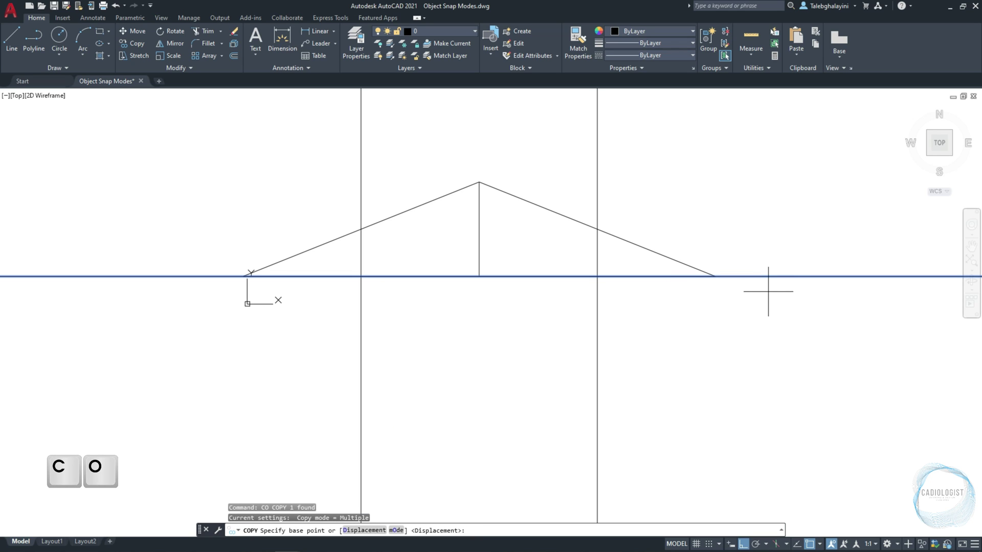
left_click(791, 369)
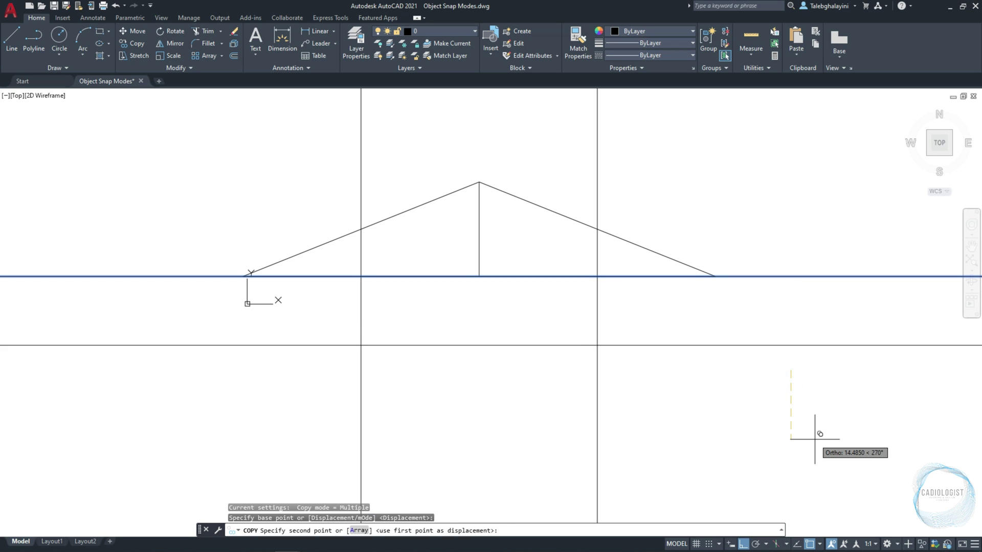
type("20")
key("Return")
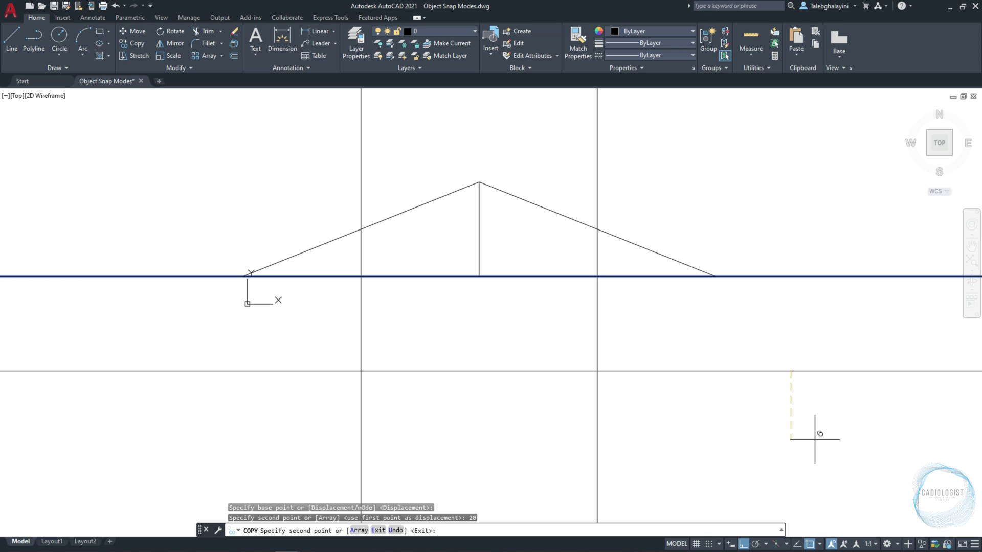
key("Return")
Draw a rectangle from the left vertical xline on the base to the lower-right intersection, with Intersection snap enabled
type("RE")
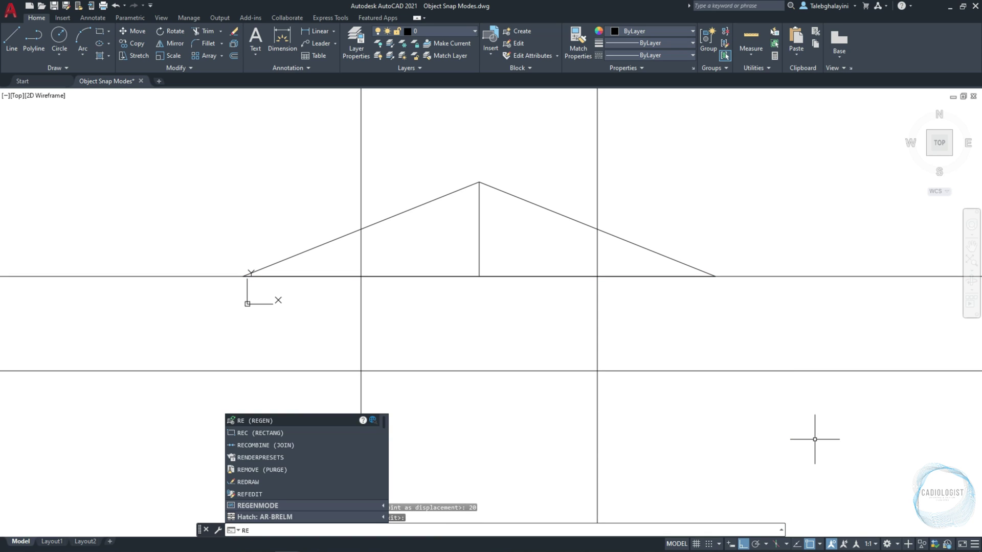
type("C")
key("Return")
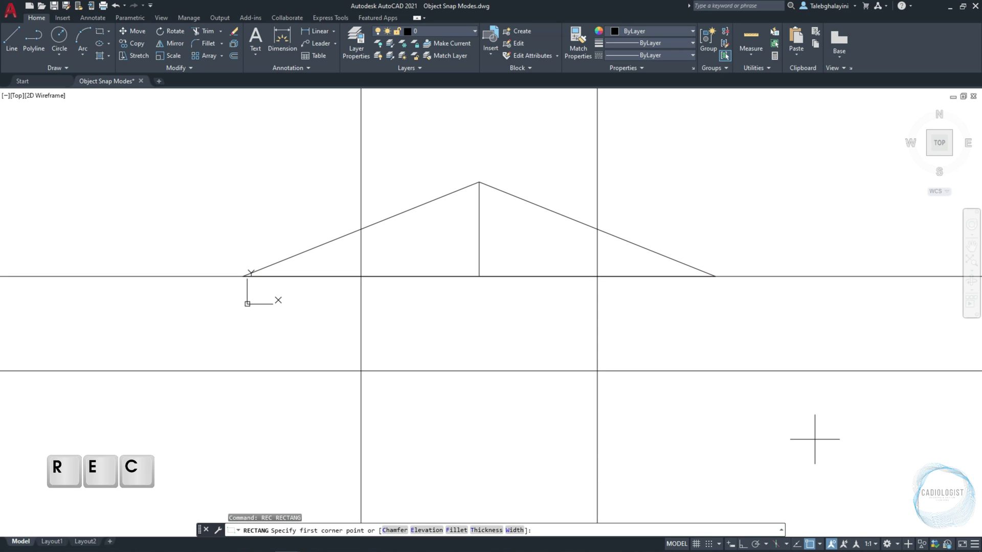
left_click(389, 275)
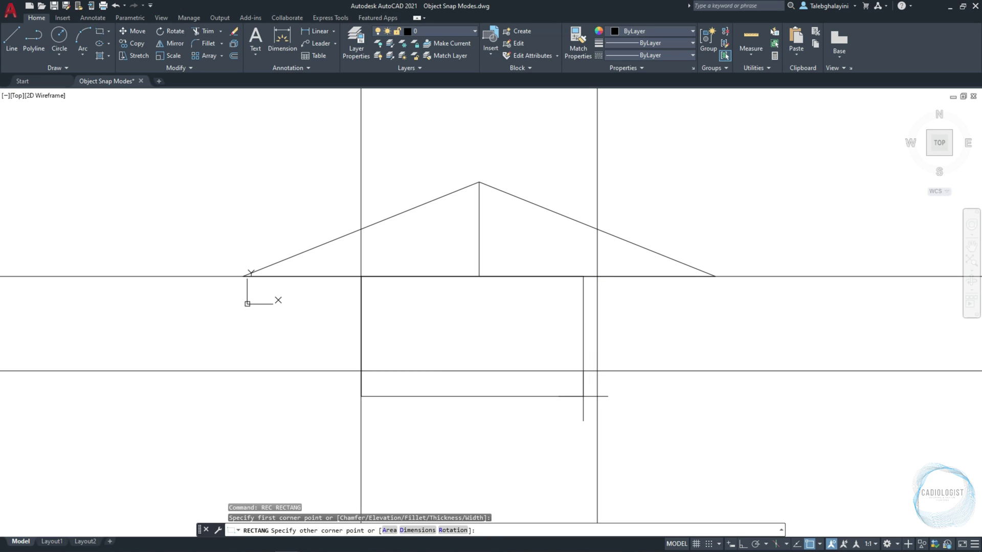
left_click(819, 545)
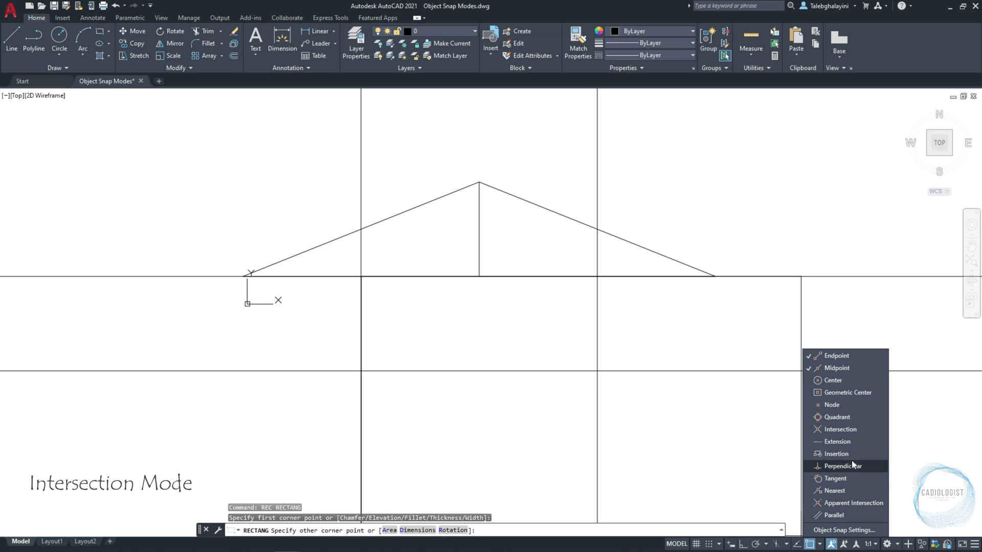
left_click(876, 431)
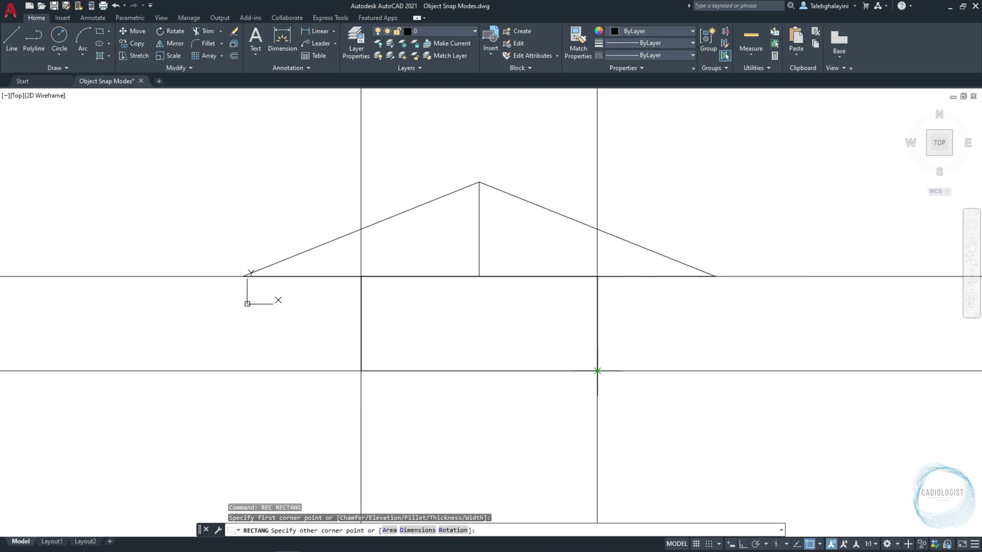
left_click(596, 370)
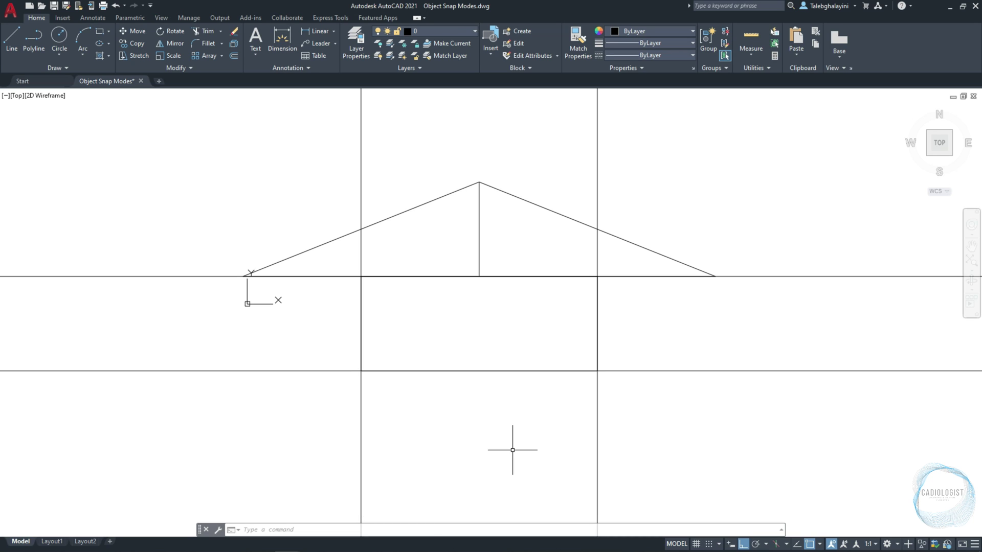
Enable Perpendicular snap and draw two lines from the king post's foot, perpendicular to each rafter
type("l")
key("Return")
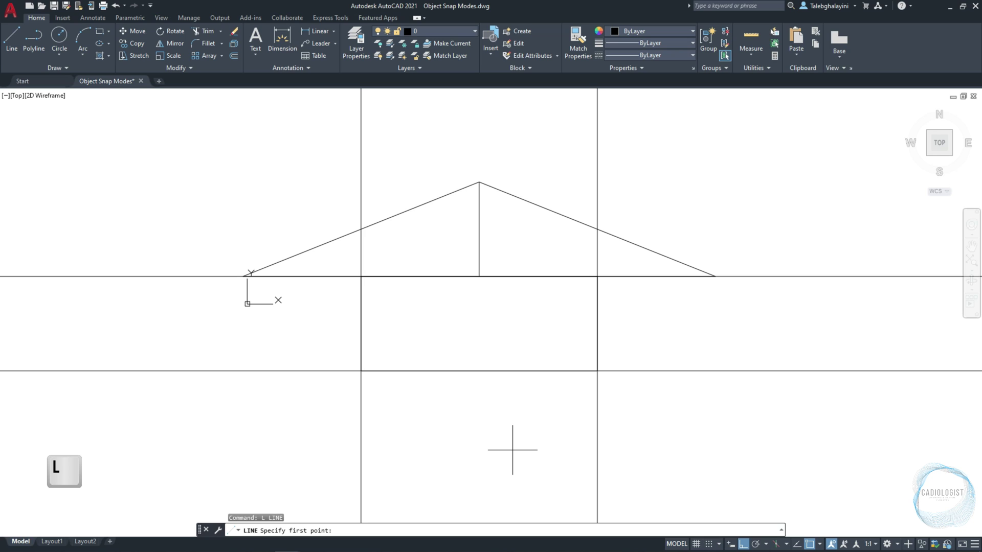
left_click(479, 276)
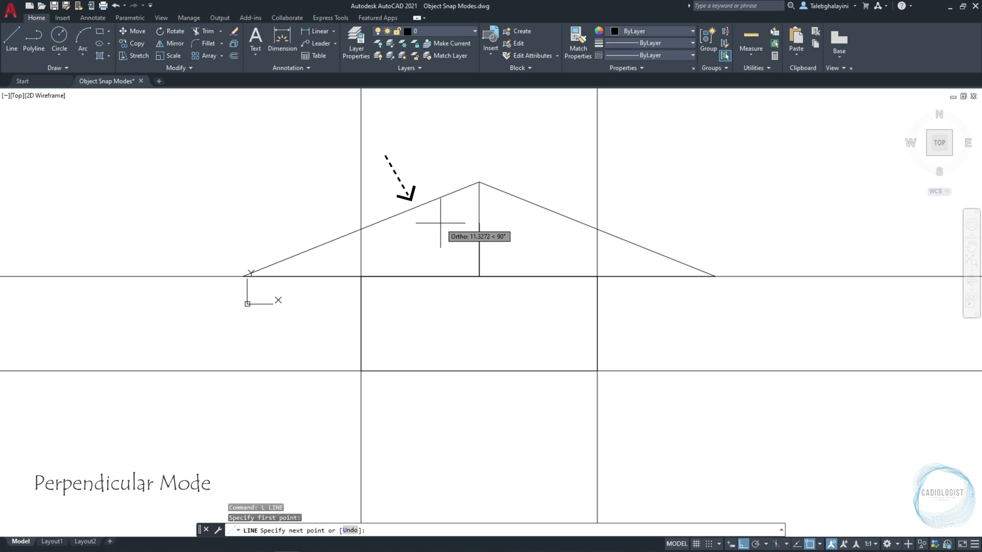
left_click(820, 544)
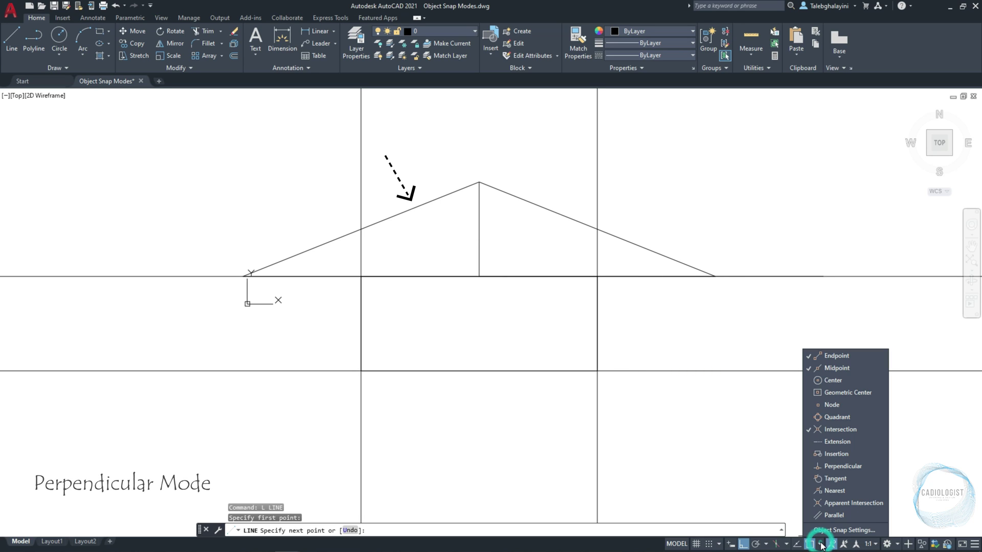
left_click(882, 467)
left_click(476, 324)
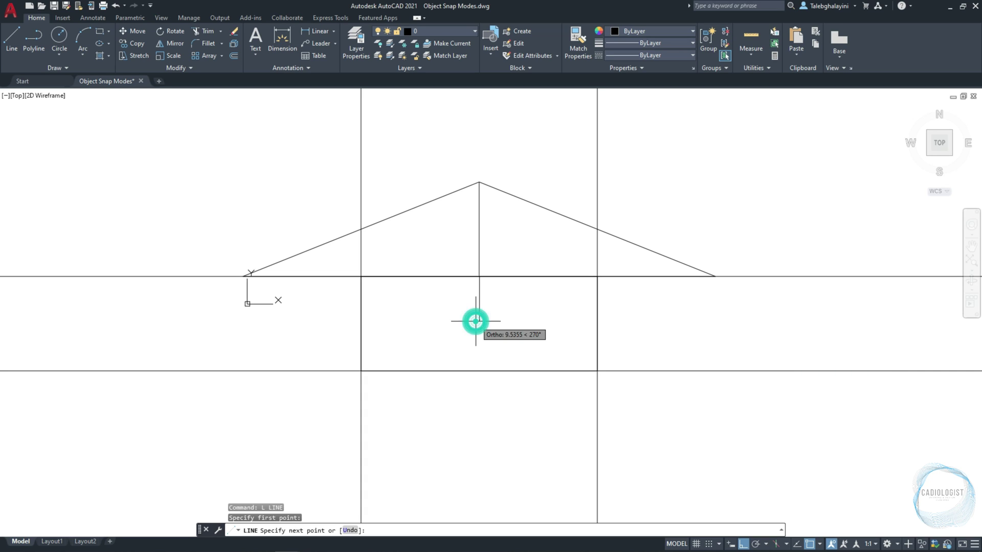
left_click(409, 212)
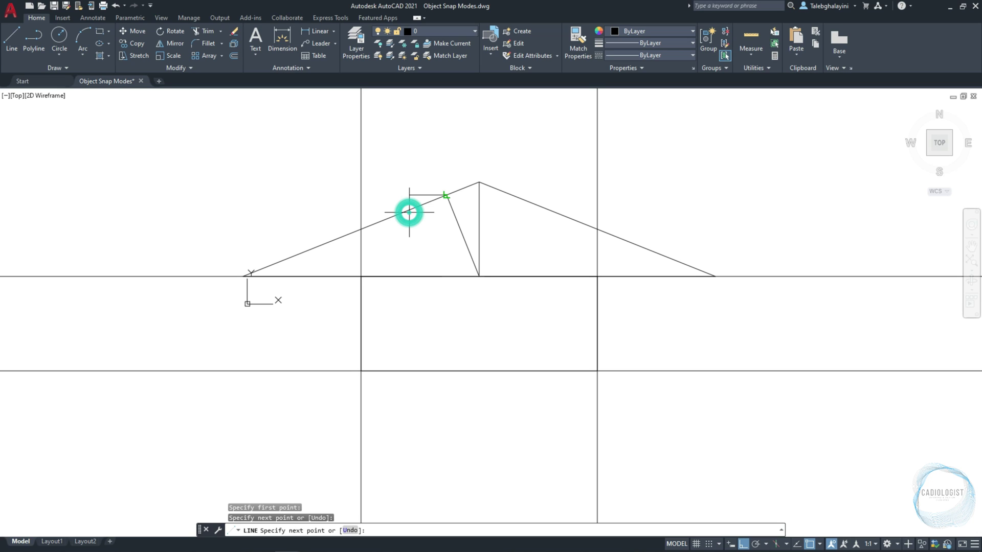
key("Return")
key("Return")
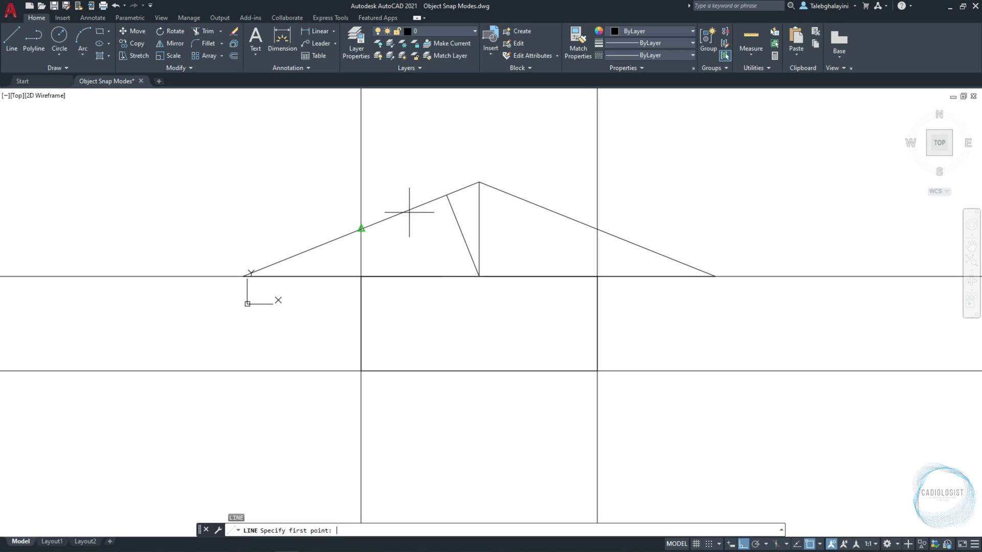
left_click(477, 277)
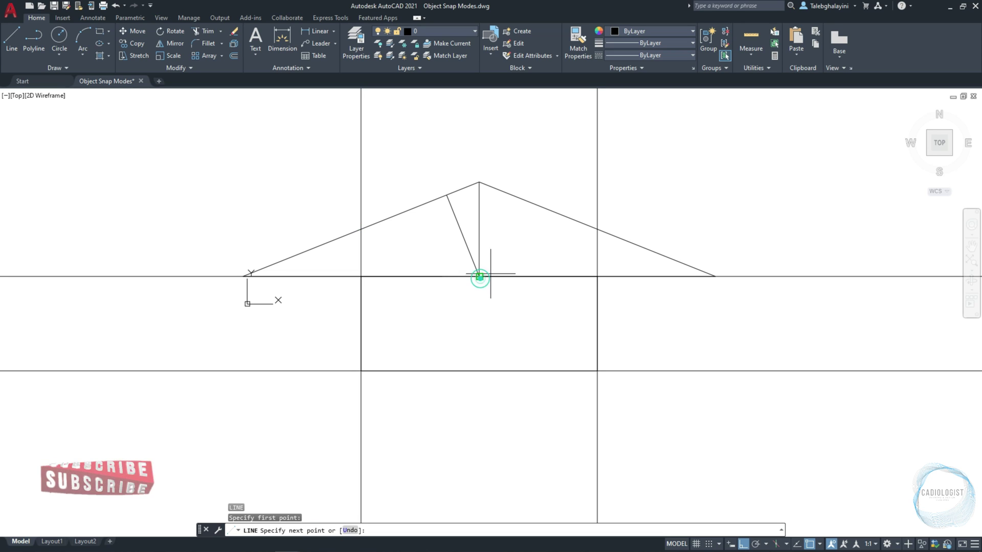
left_click(542, 213)
key("Return")
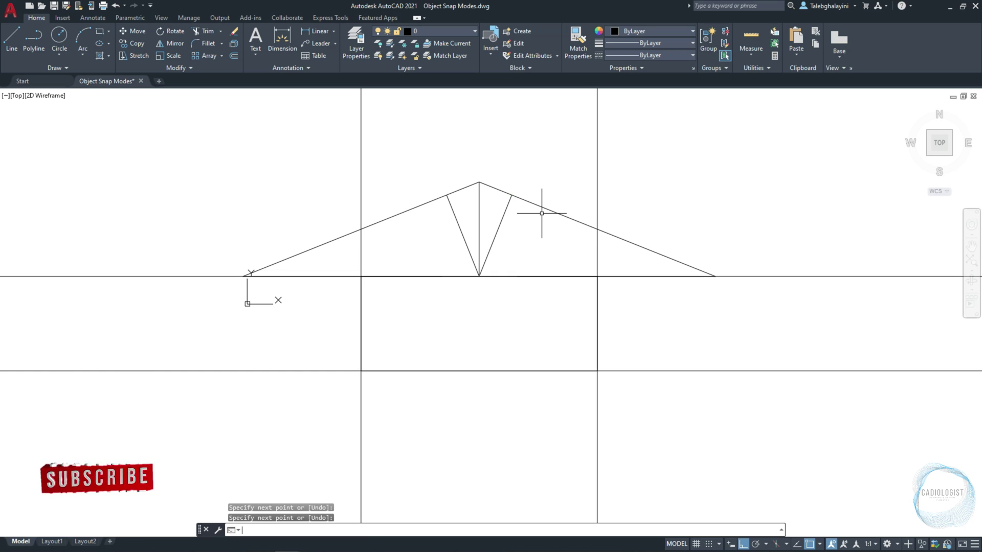
Delete the two vertical and two horizontal construction lines
key("Return")
key("Escape")
left_click(633, 158)
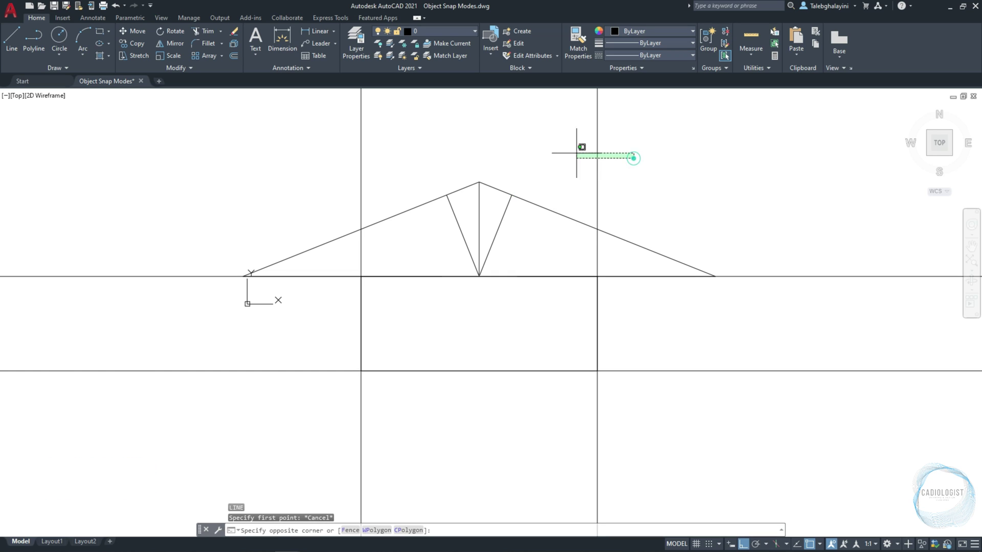
left_click(307, 124)
left_click(219, 228)
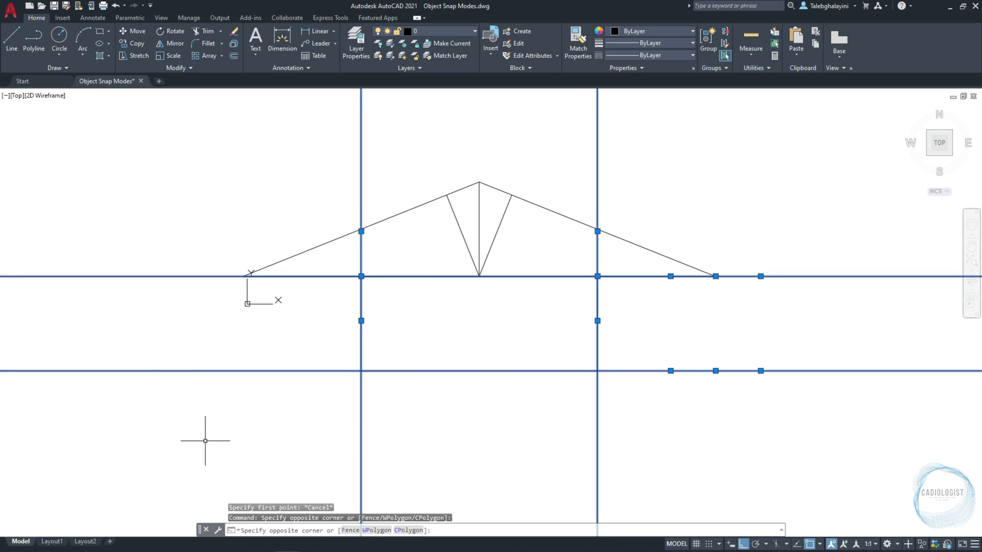
left_click(216, 441)
key("Delete")
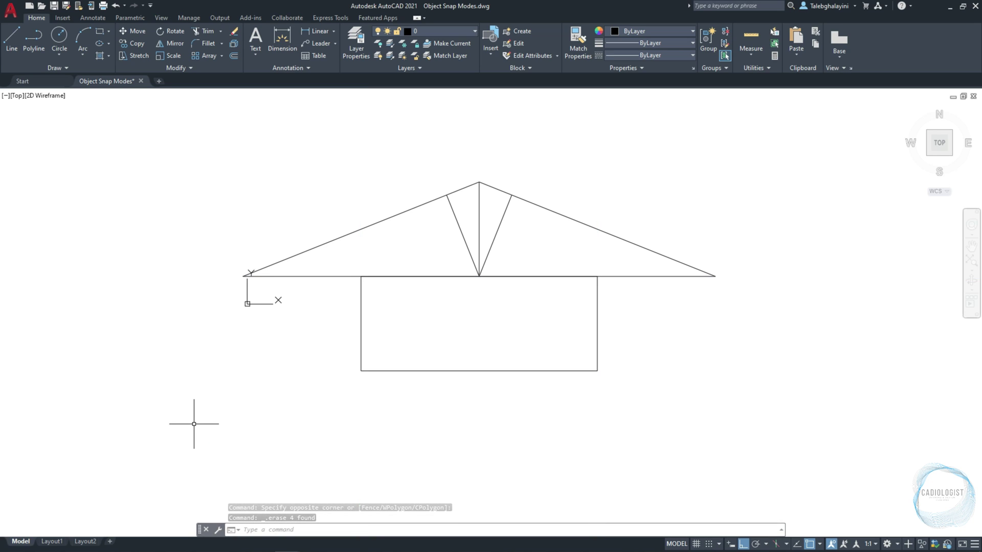
Draw two radius-5 circles centred on the rectangle's lower-left and lower-right corners
type("C")
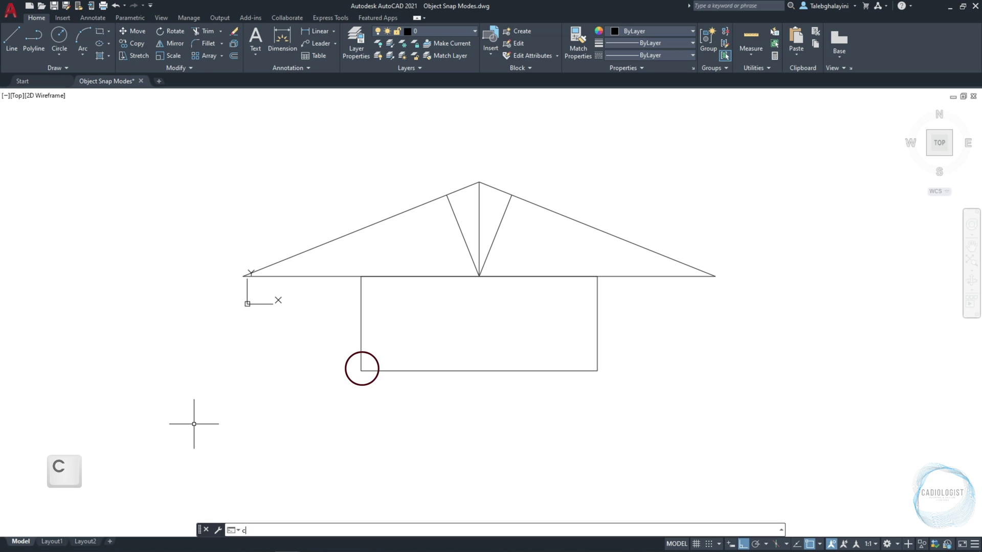
key("Return")
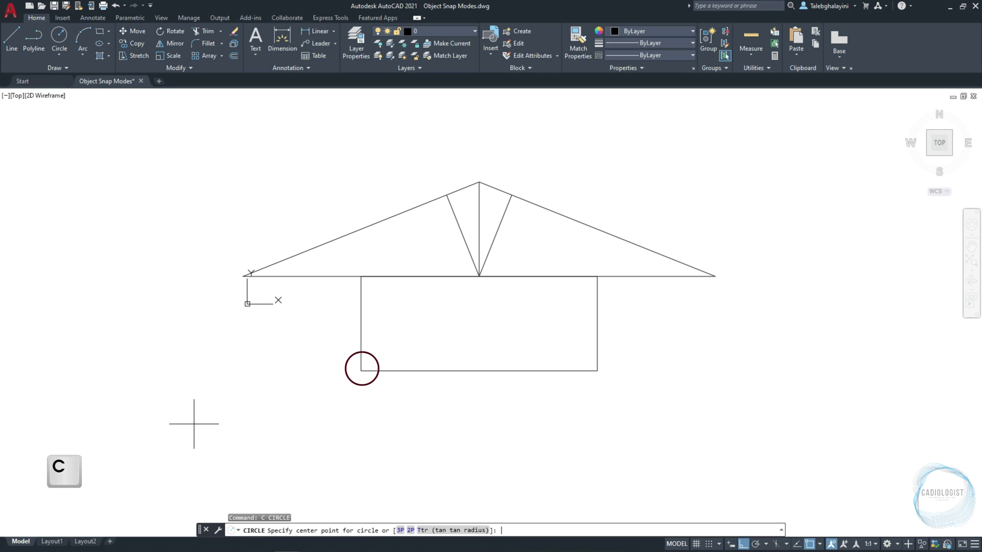
left_click(377, 375)
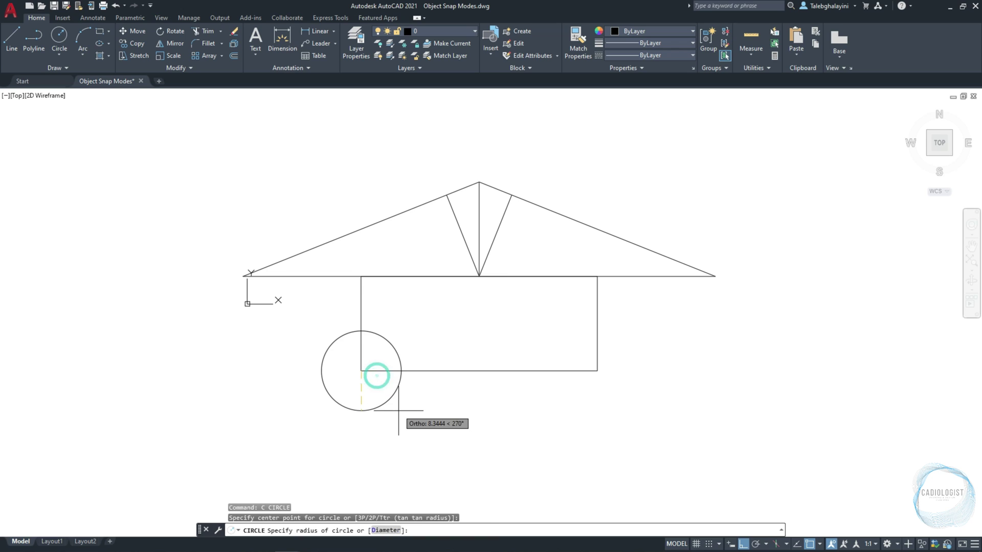
type("5")
key("Return")
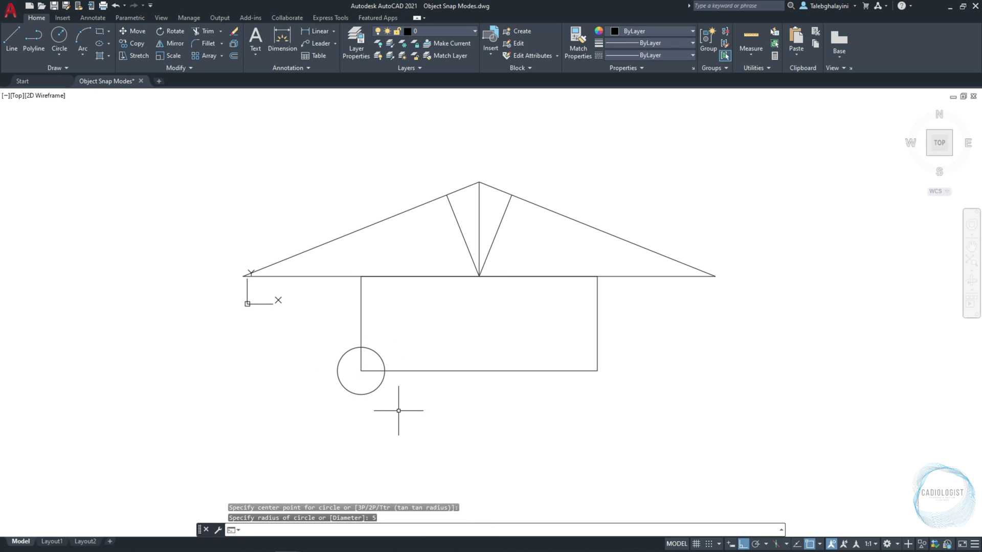
key("Return")
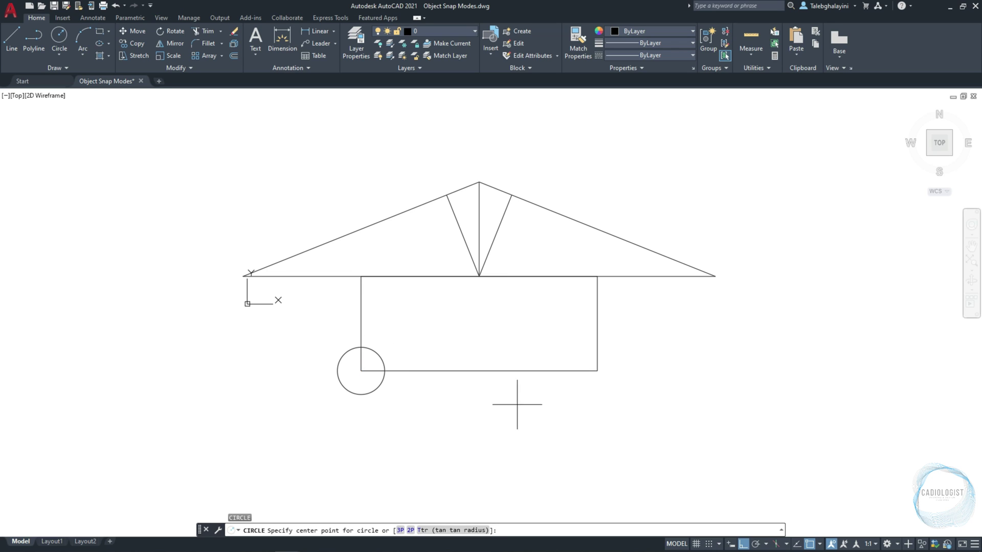
left_click(577, 375)
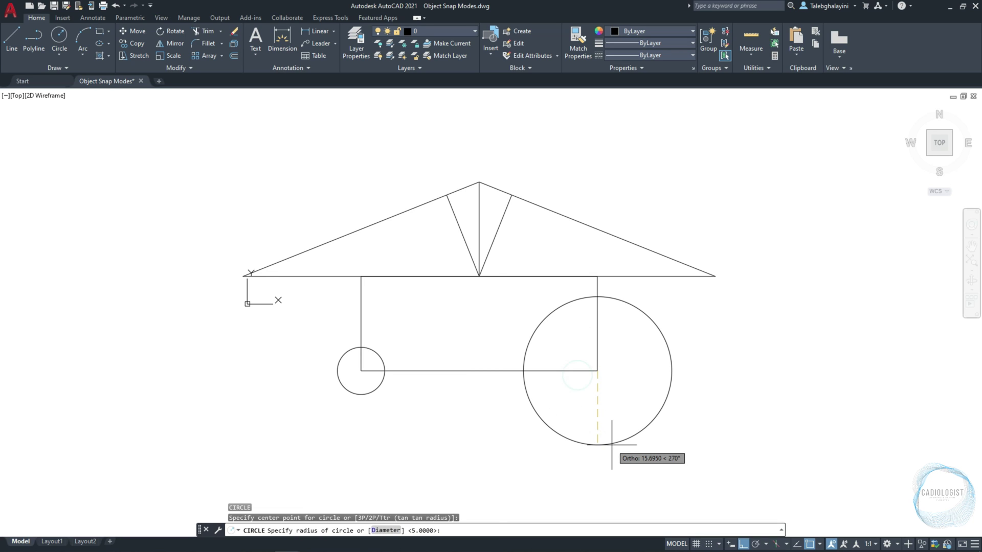
type("5")
key("Return")
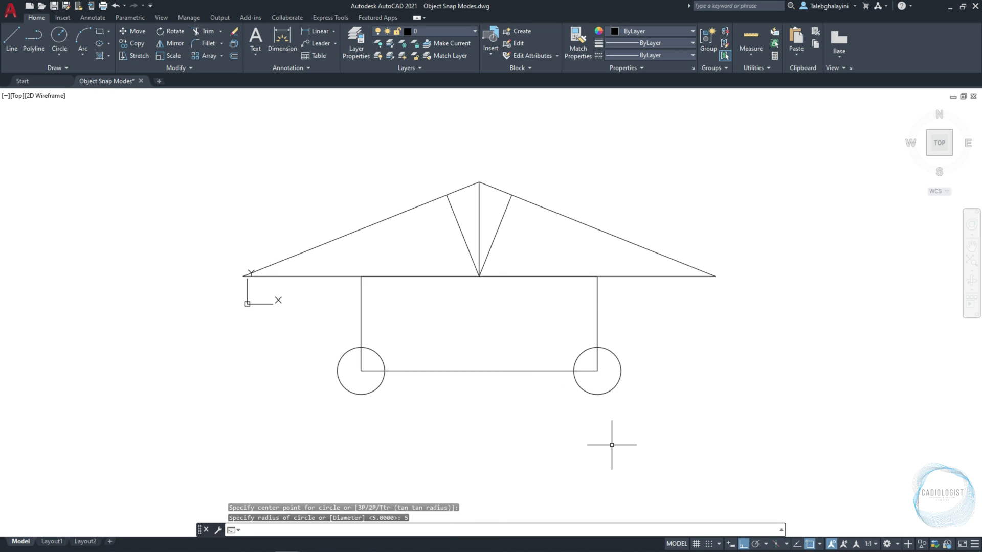
Turn on Quadrant snap and draw a 2P circle between the small circles' bottom quadrants
type("c")
key("Return")
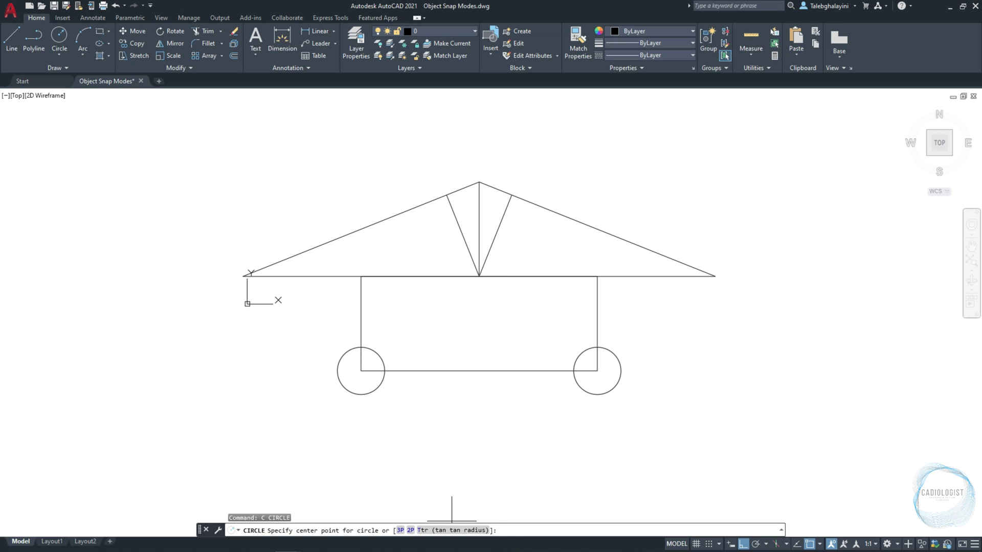
left_click(410, 532)
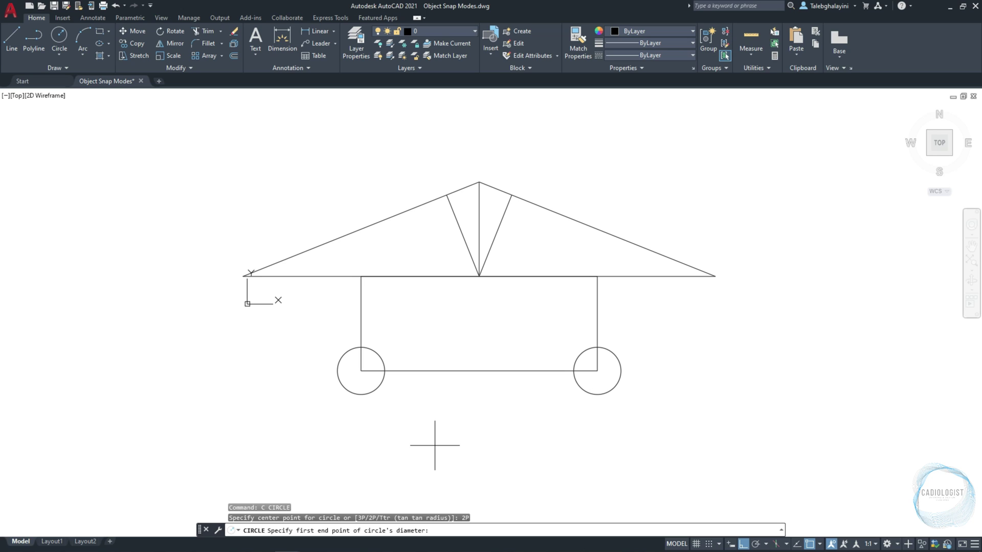
left_click(820, 545)
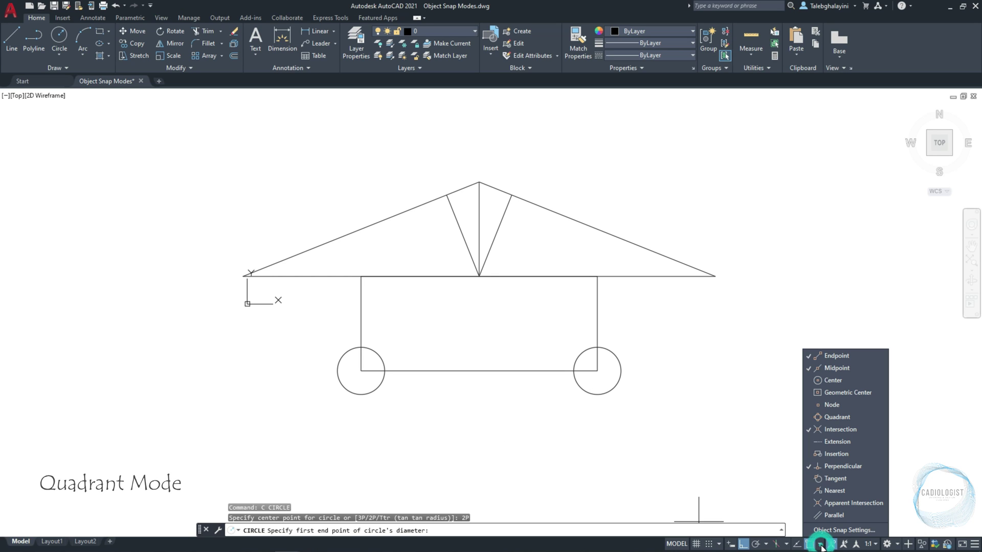
left_click(863, 417)
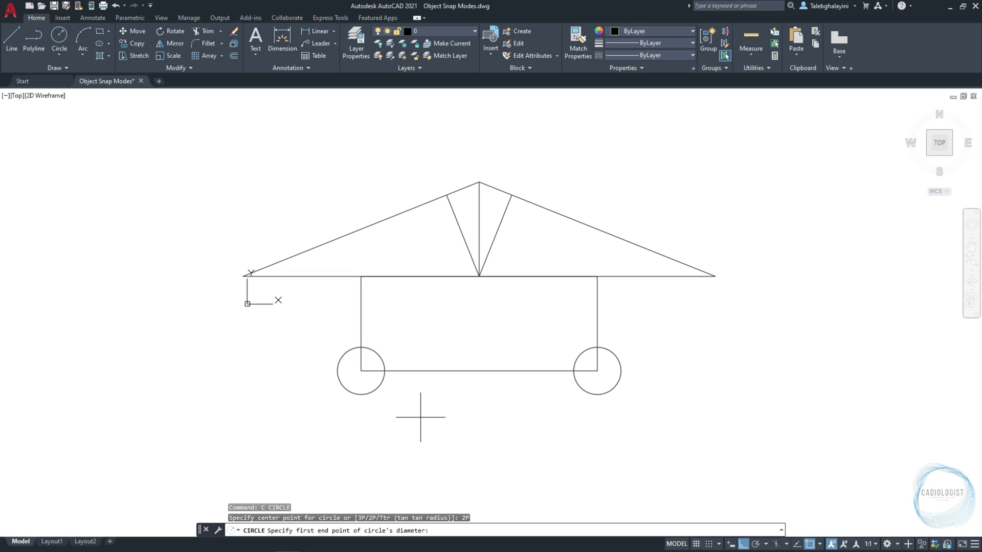
left_click(374, 393)
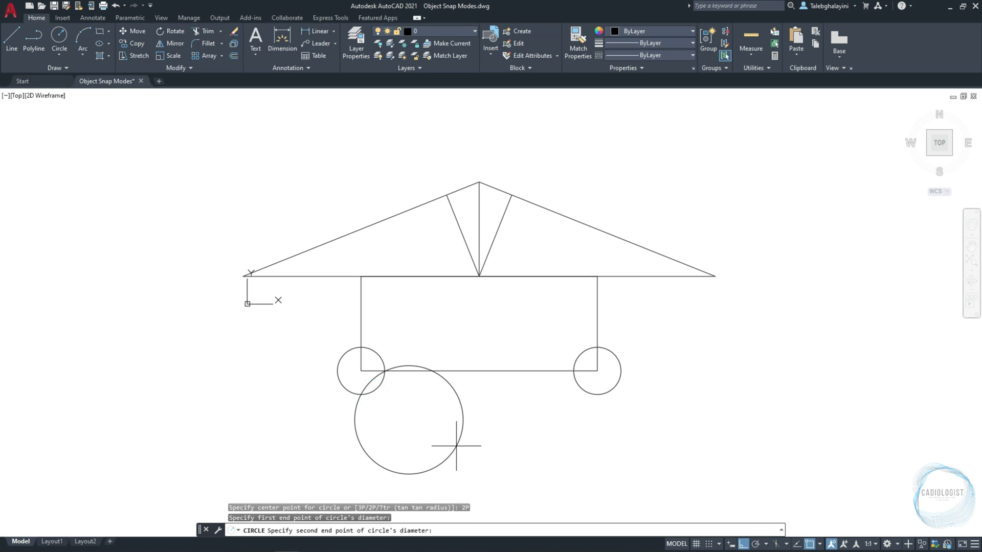
left_click(586, 394)
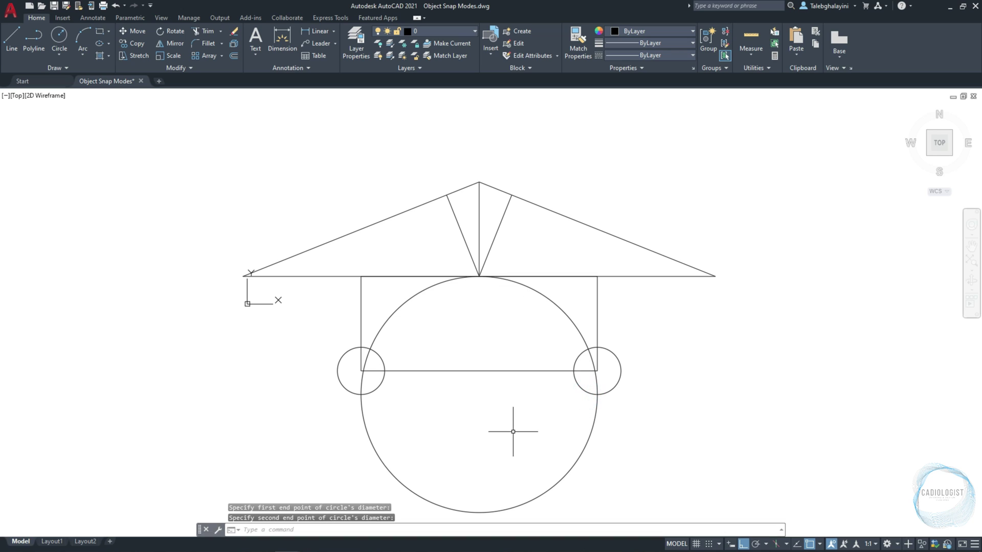
scroll(513, 432, "down", 2)
Pan the whole drawing into view and start the LINE command
middle_click_drag(513, 432, 493, 352)
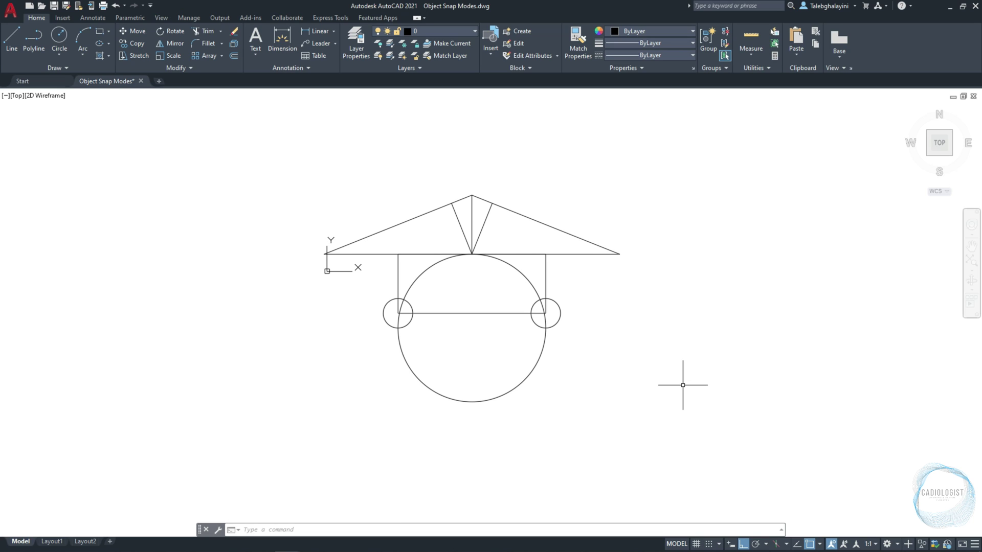
type("l")
key("Return")
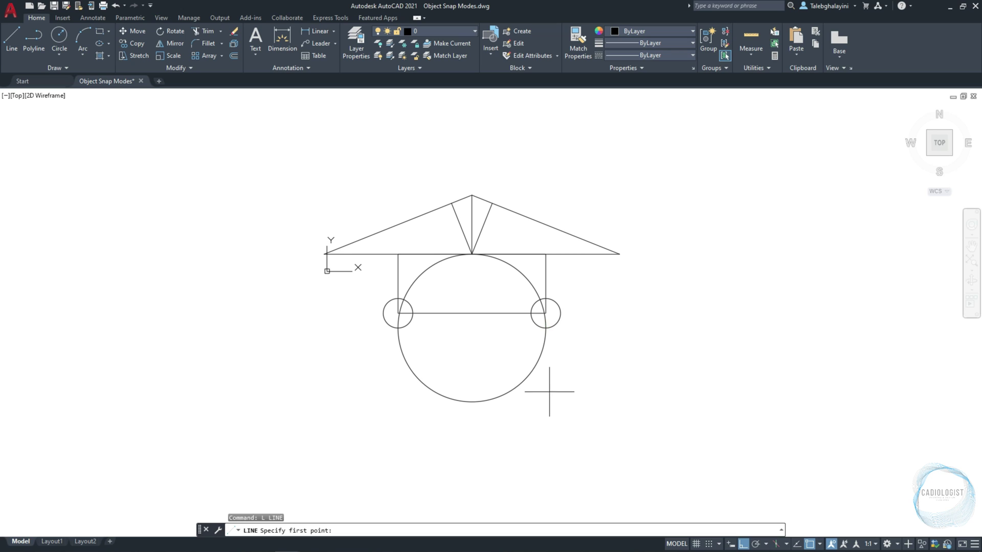
Turn on Center snap and draw a vertical line from the large circle's centre to its bottom quadrant
left_click(821, 544)
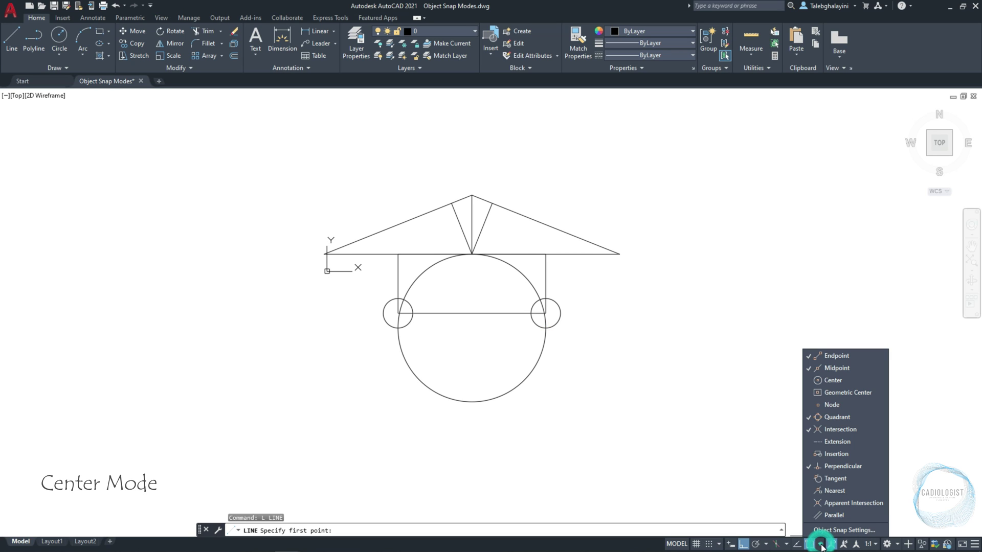
left_click(872, 381)
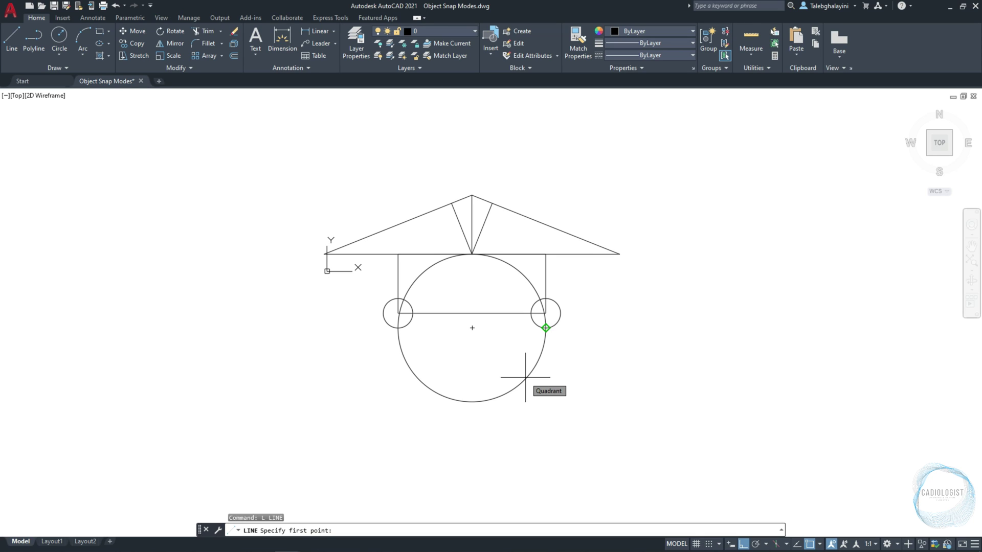
left_click(472, 329)
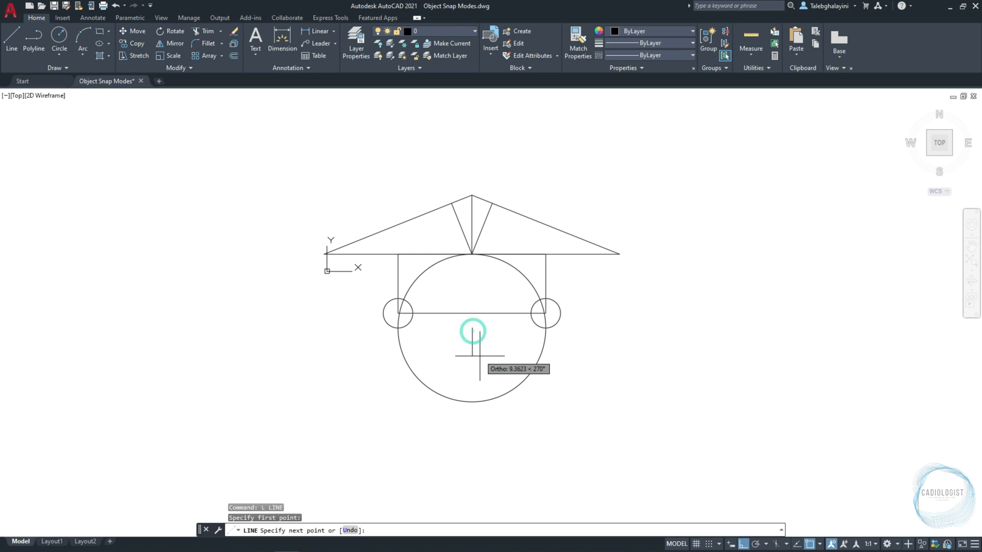
left_click(472, 401)
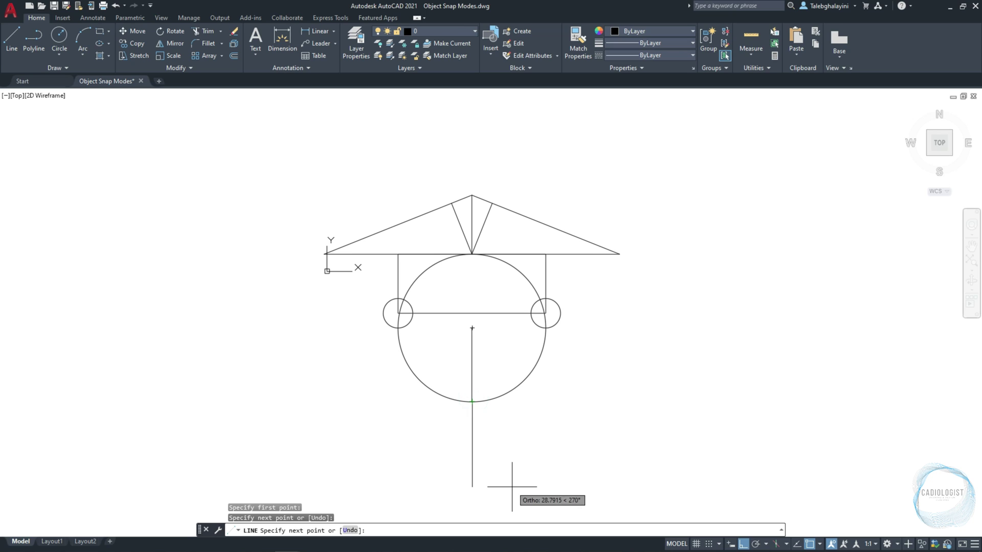
key("Return")
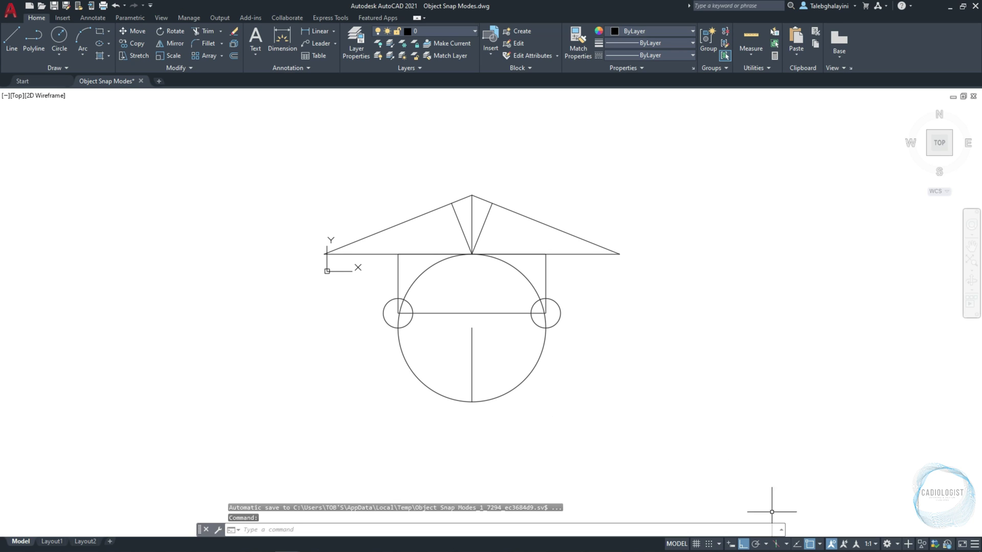
Check the object snap list, then start the XLINE construction line command
left_click(821, 546)
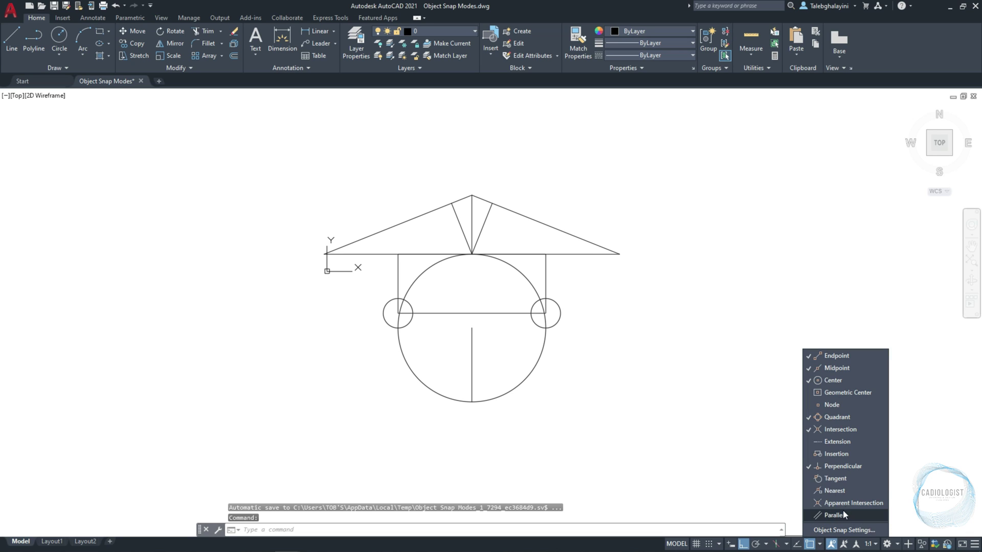
left_click(864, 477)
type("xl")
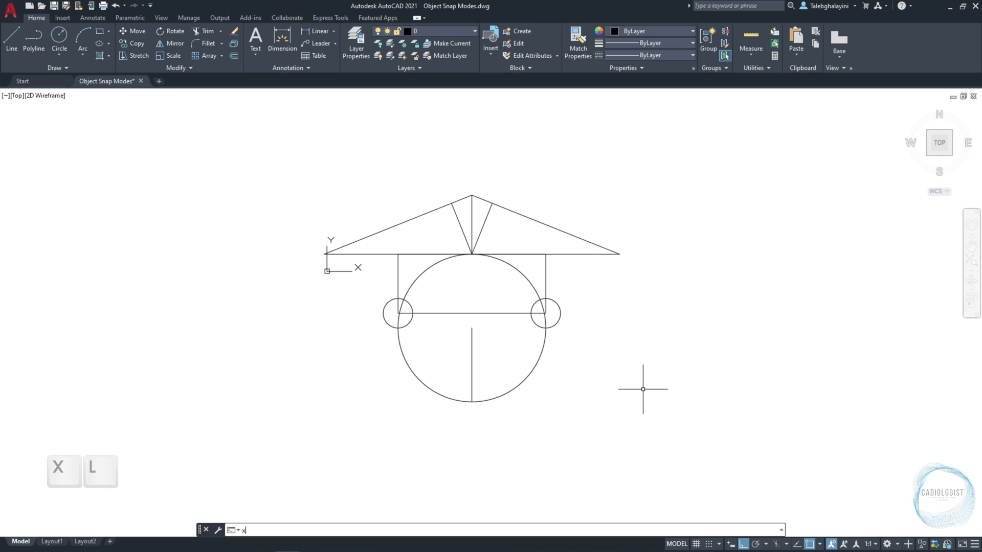
key("Return")
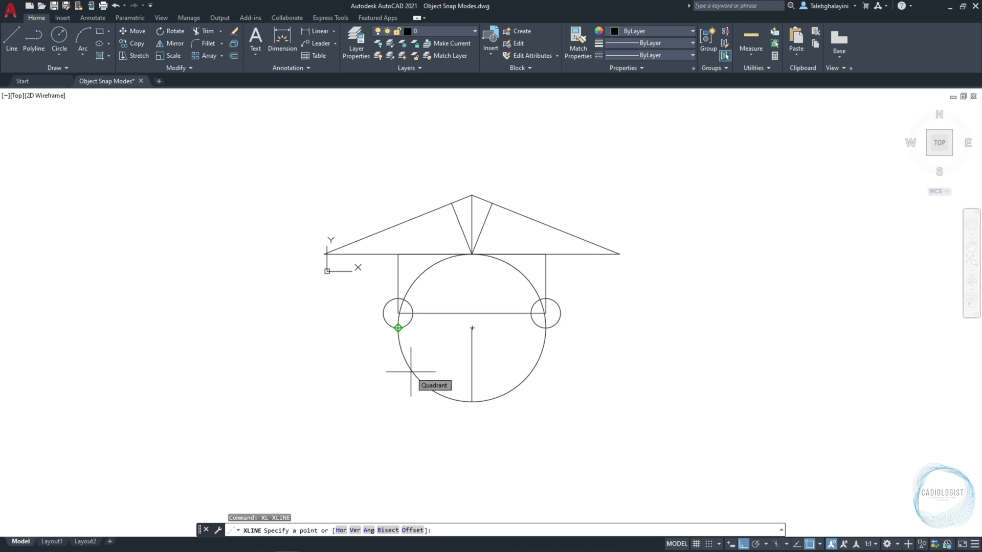
Draw two xlines tangent to the large circle, through the roof's right and left ends
right_click(323, 402, "shift")
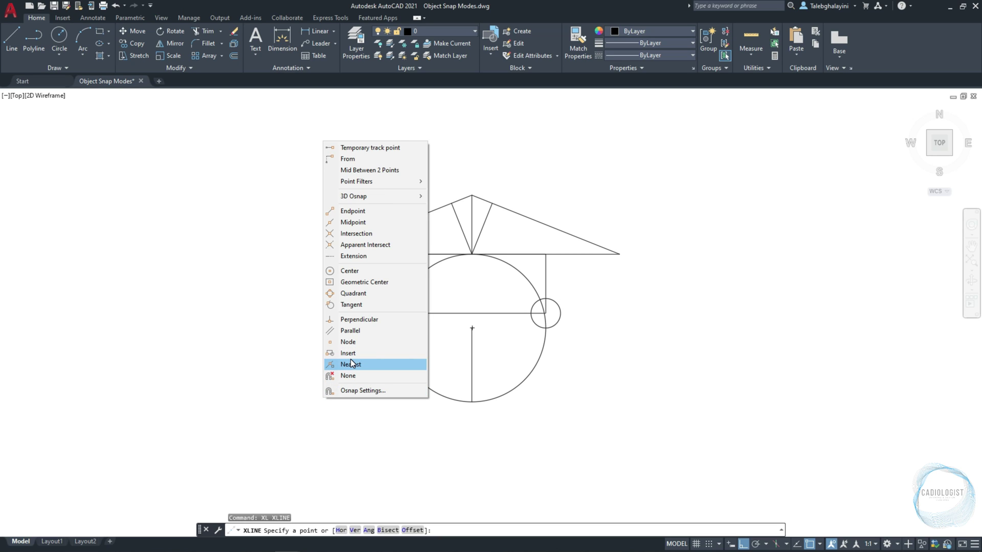
left_click(386, 305)
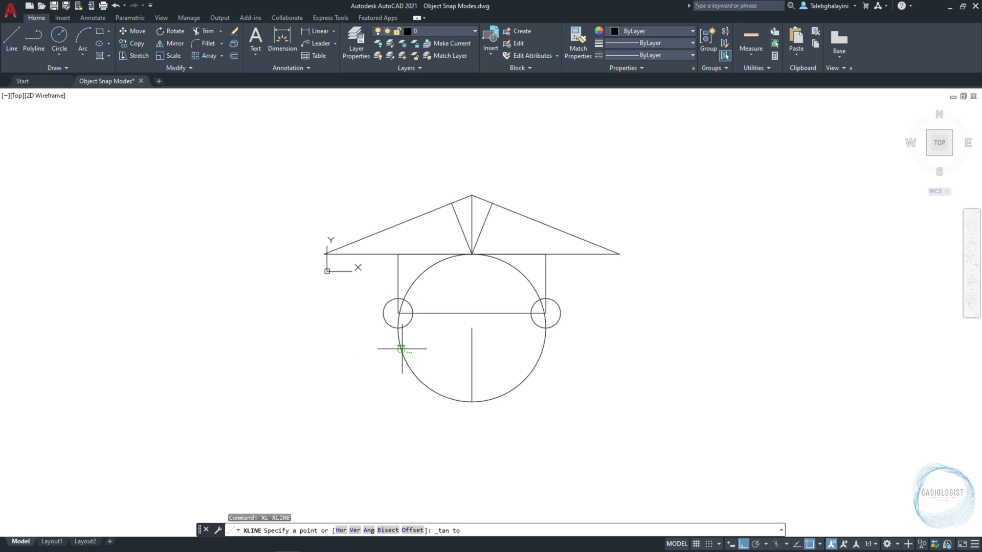
left_click(438, 400)
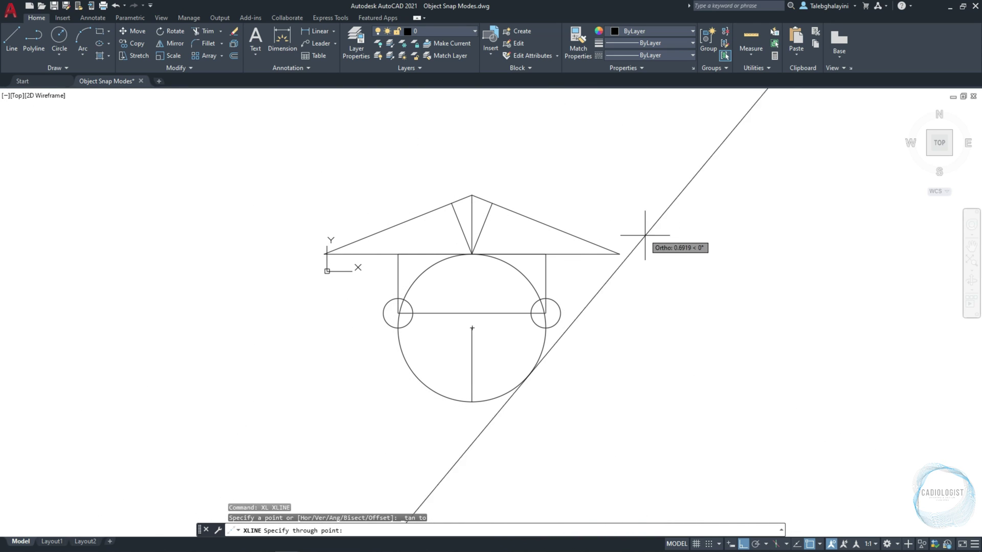
left_click(618, 254)
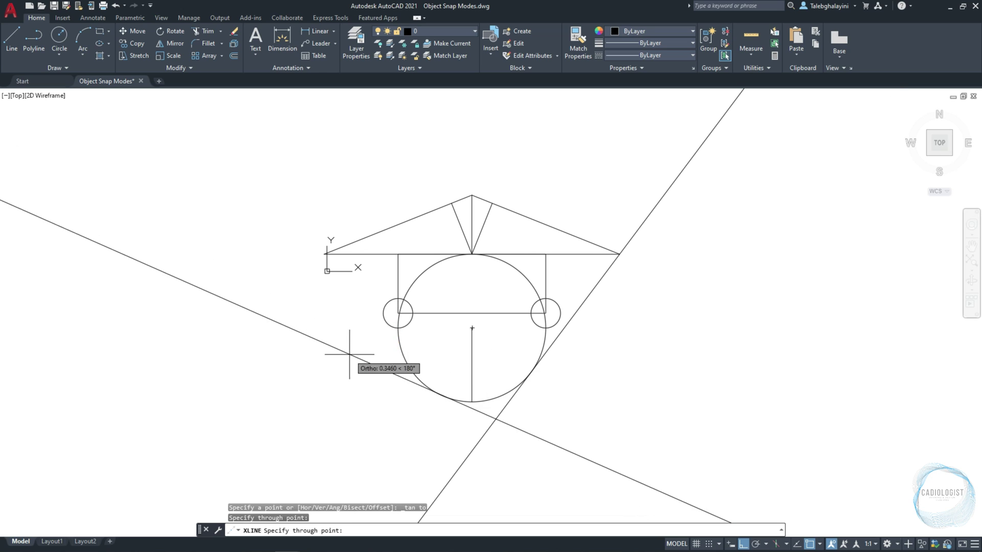
left_click(325, 254)
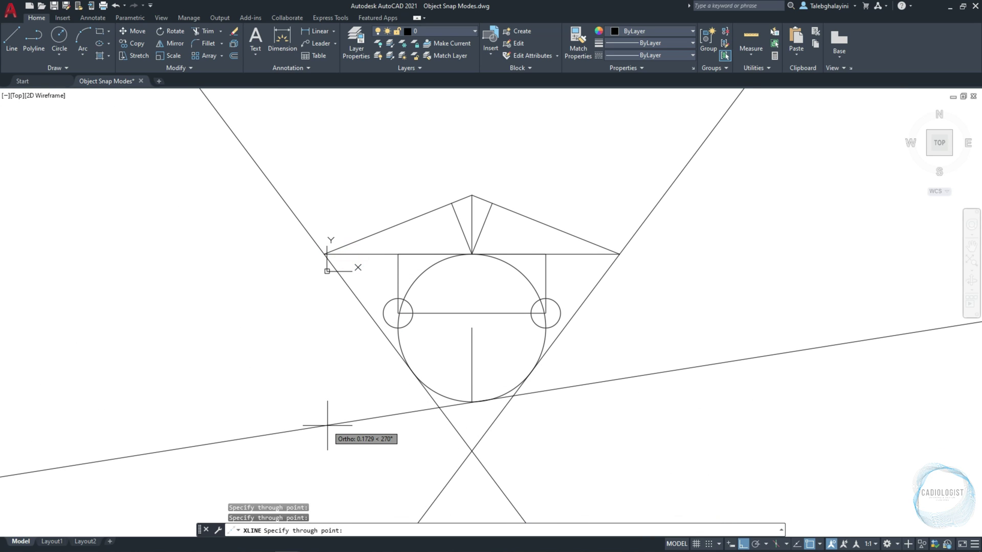
key("Escape")
key("Return")
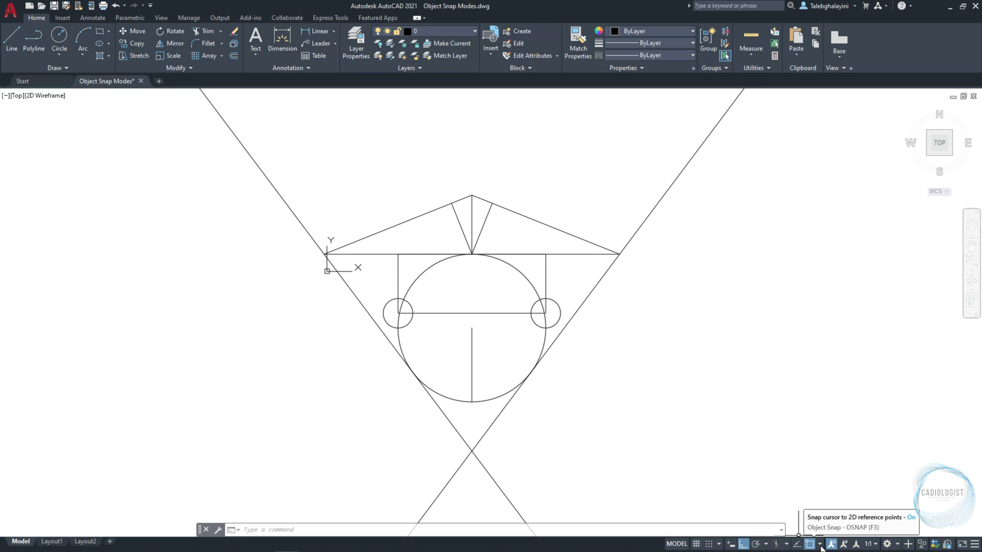
Turn on Extension snap and draw a radius-10 circle centred 10 units above the roof apex
left_click(820, 544)
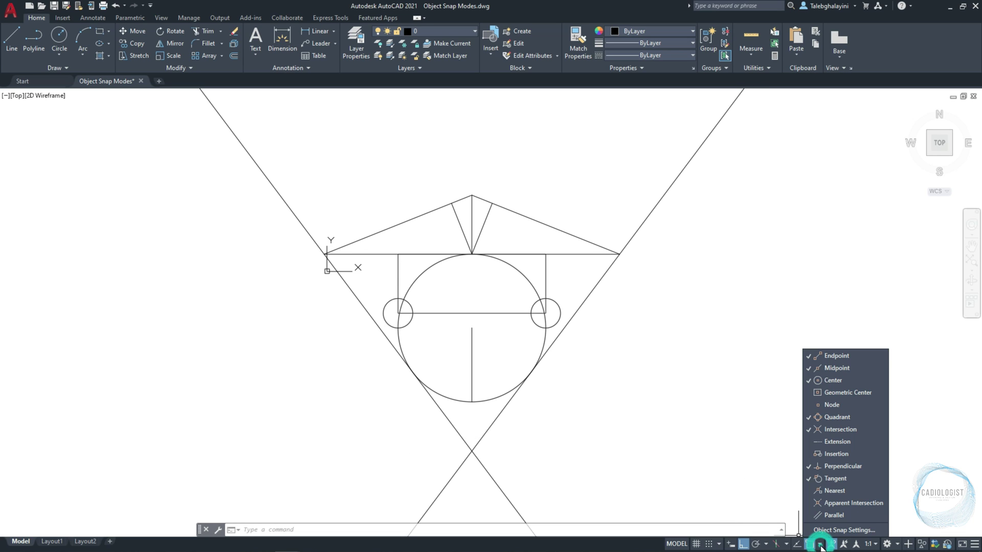
left_click(861, 442)
left_click(689, 428)
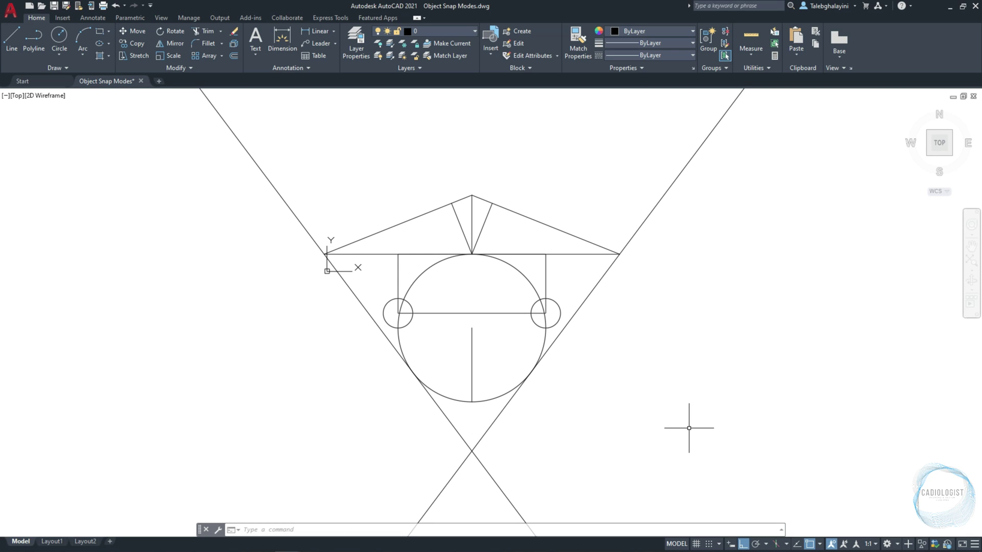
type("c")
key("Return")
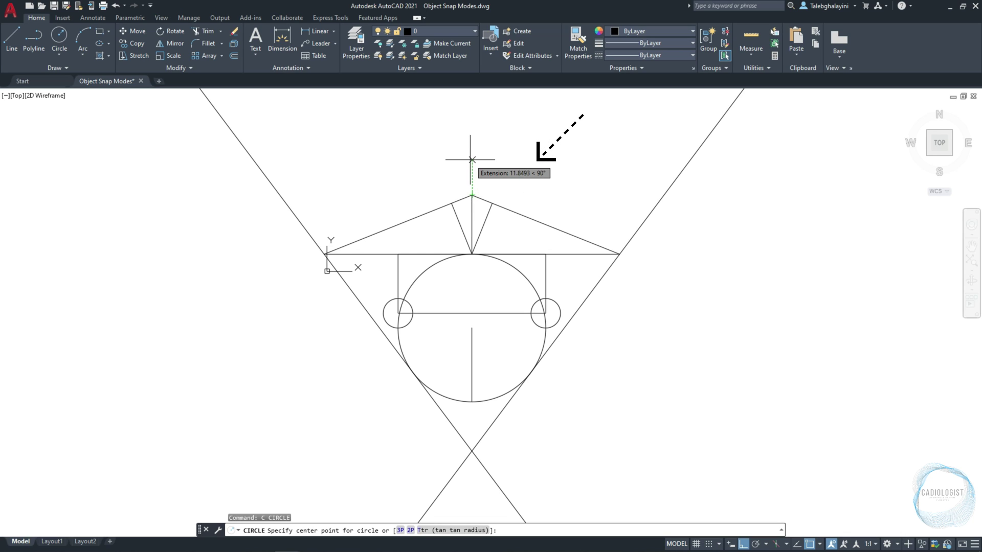
type("10")
key("Return")
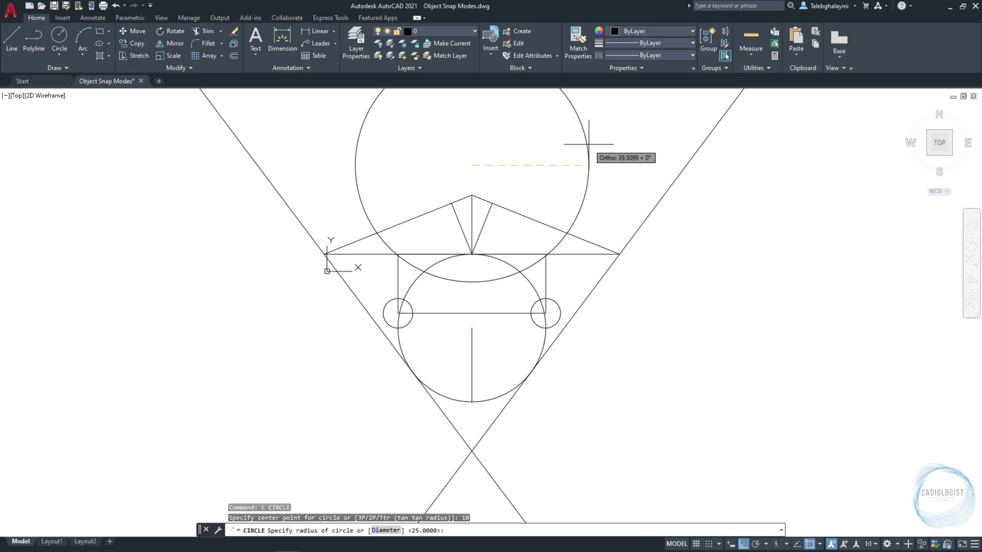
type("10")
key("Return")
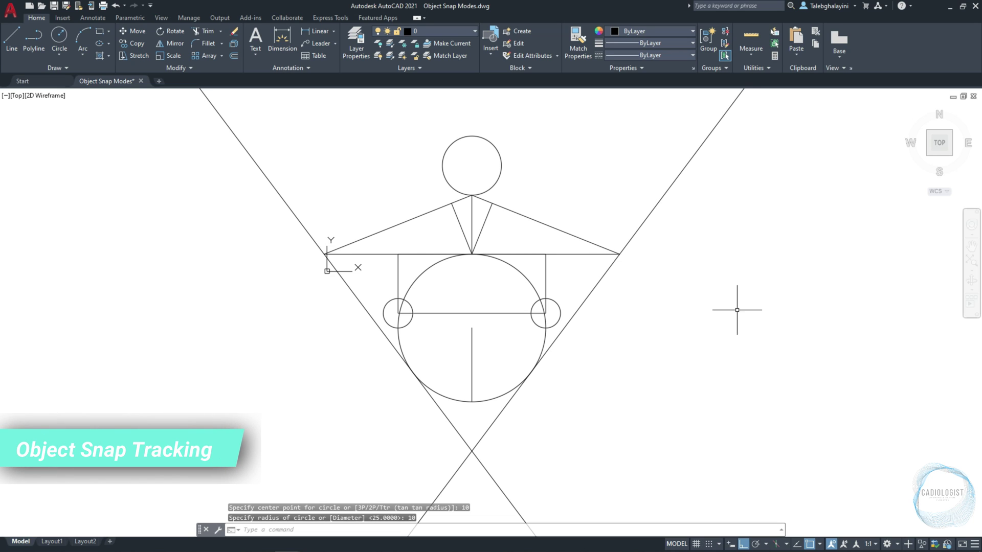
Switch Object Snap Tracking back on and start the LINE command
left_click(797, 546)
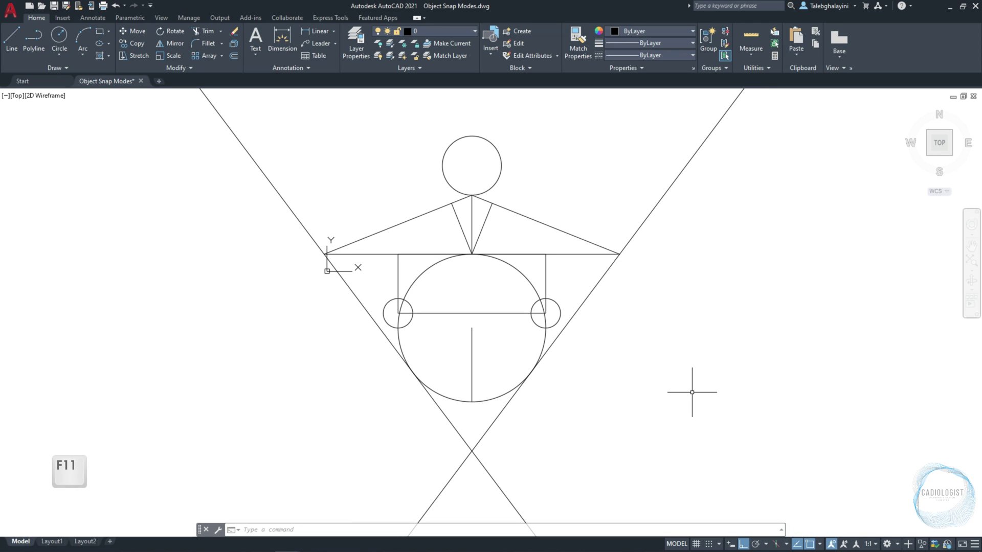
key("F11")
key("F11")
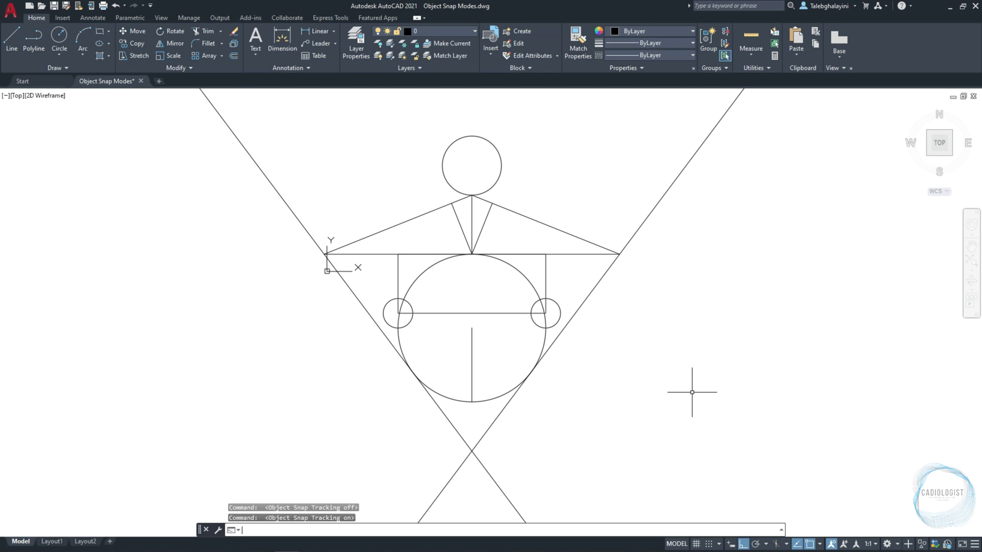
type("l")
key("Return")
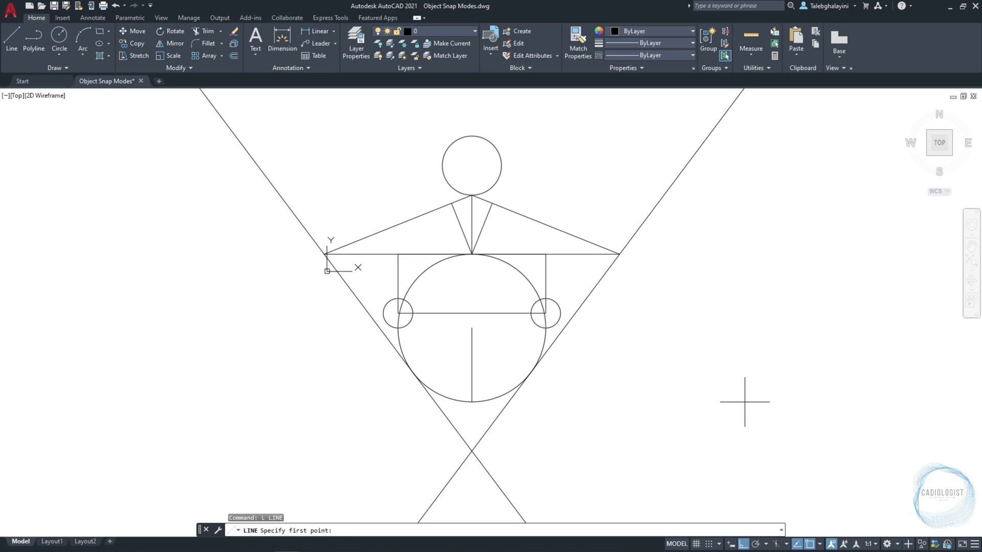
Draw an L right of the truss: a 40-unit line leftward, then 20 units upward
left_click(758, 386)
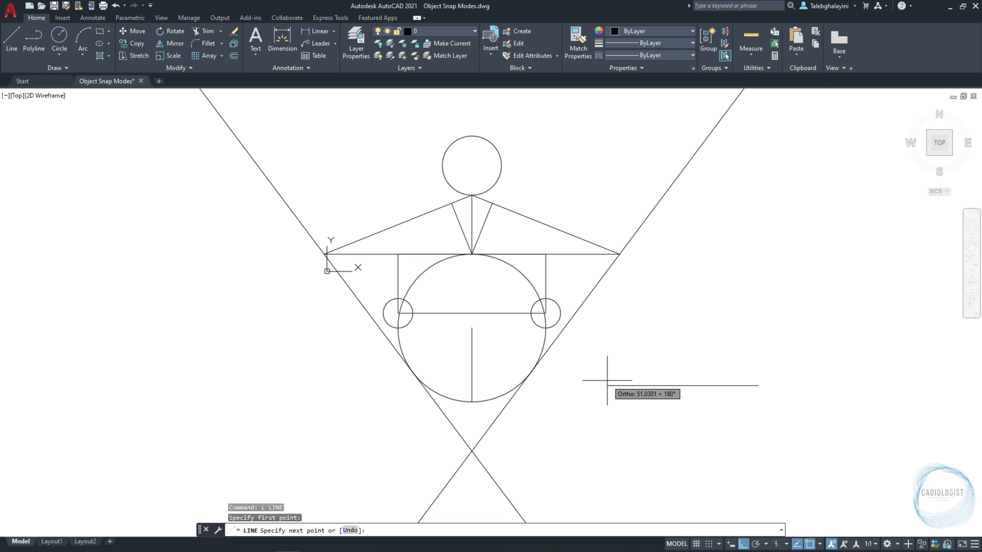
type("40")
key("Return")
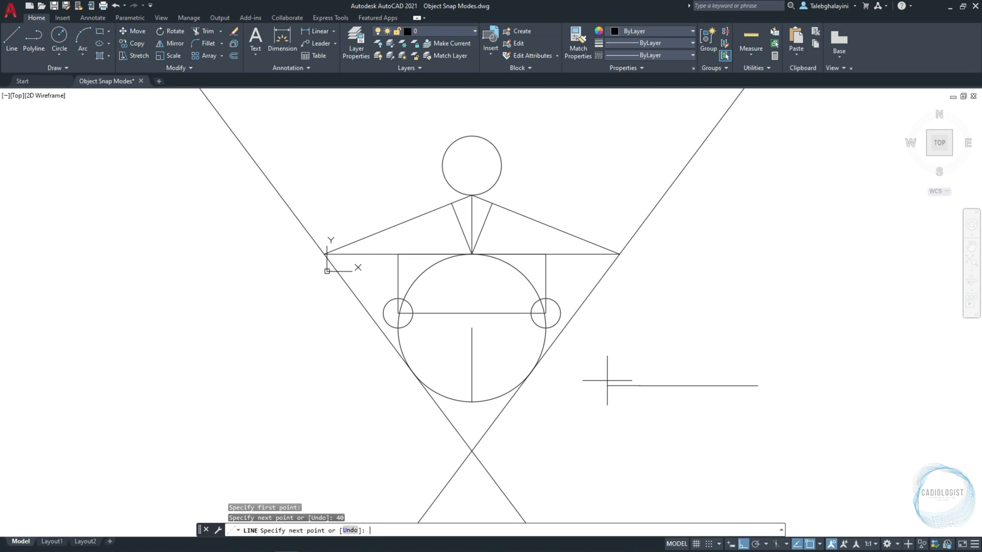
type("20")
key("Return")
key("Return")
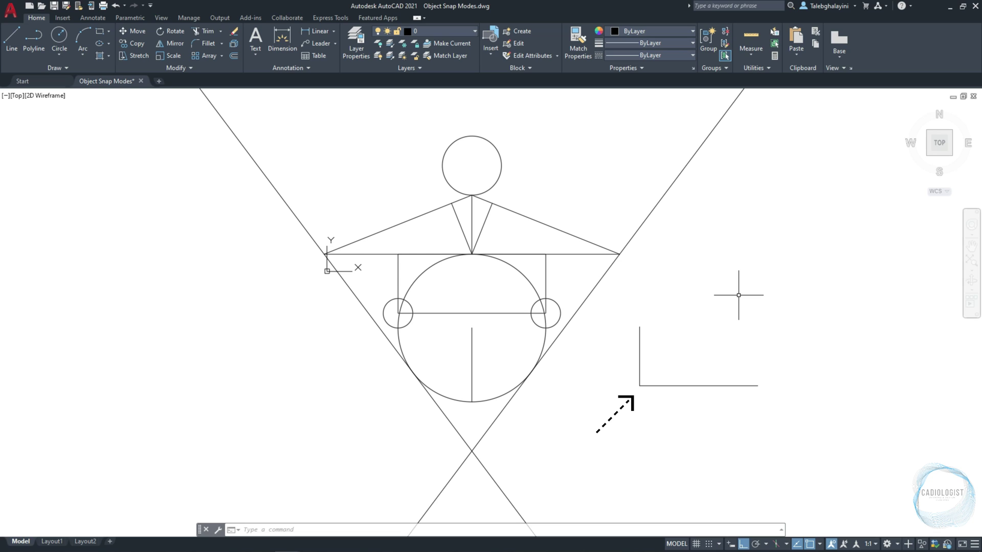
type("LINE")
key("Return")
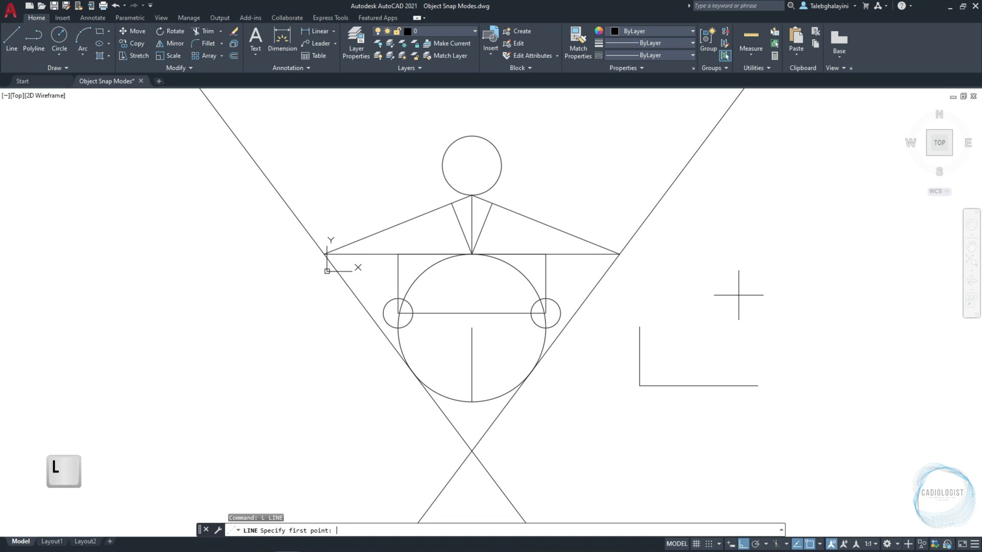
Draw a sloped line from the tracked point level with the L's top down to its corner
left_click(757, 326)
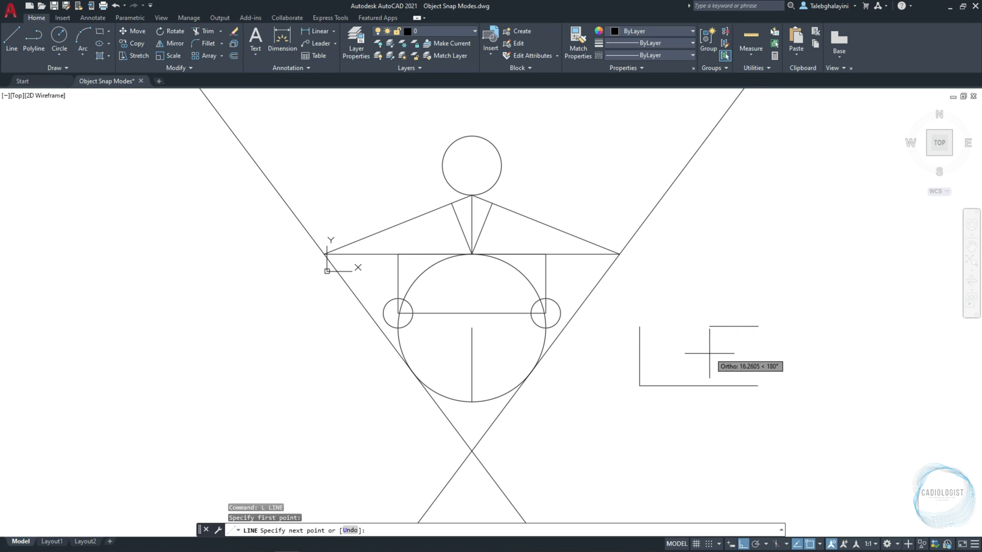
left_click(639, 385)
key("Return")
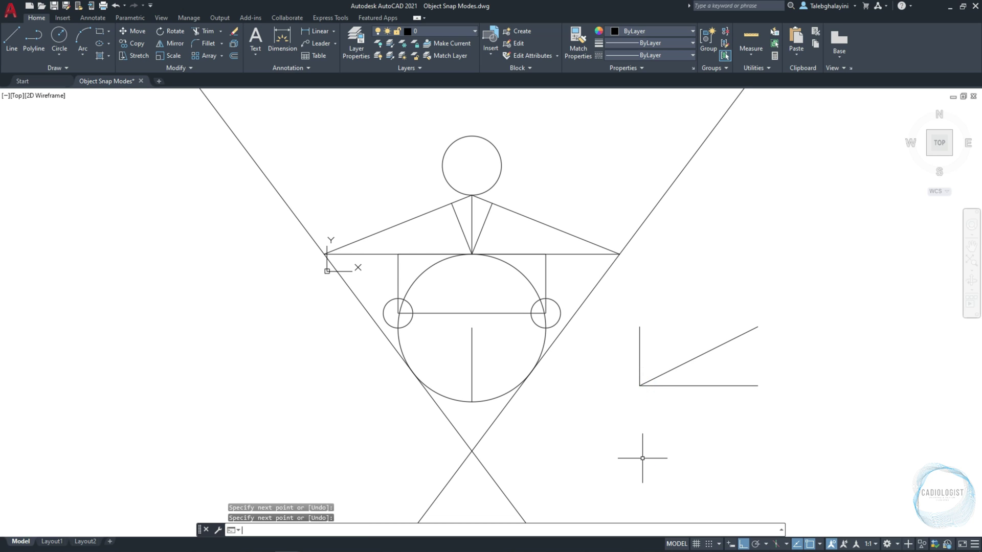
Turn on Nearest snap and draw a radius-10 circle centred on the left tangent xline
type("c")
key("Return")
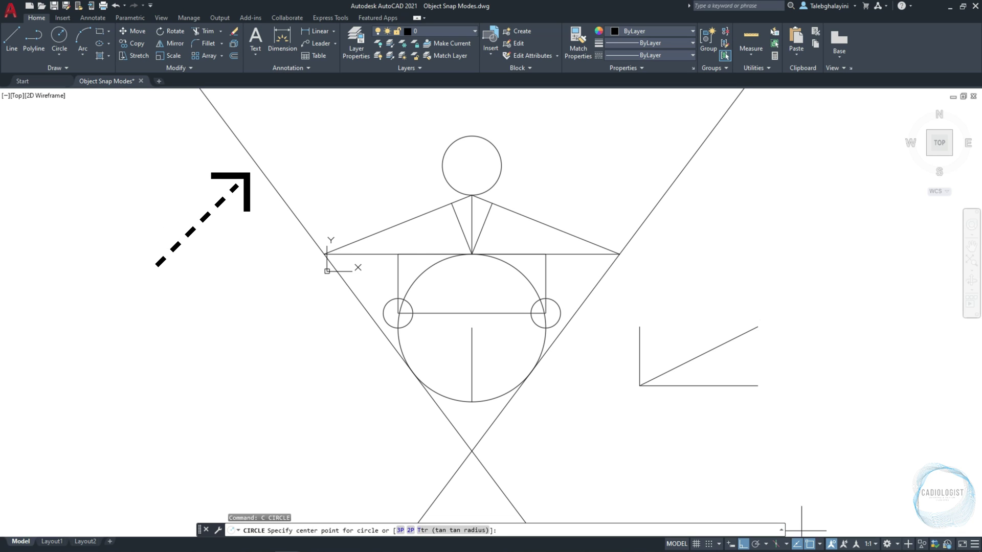
left_click(819, 544)
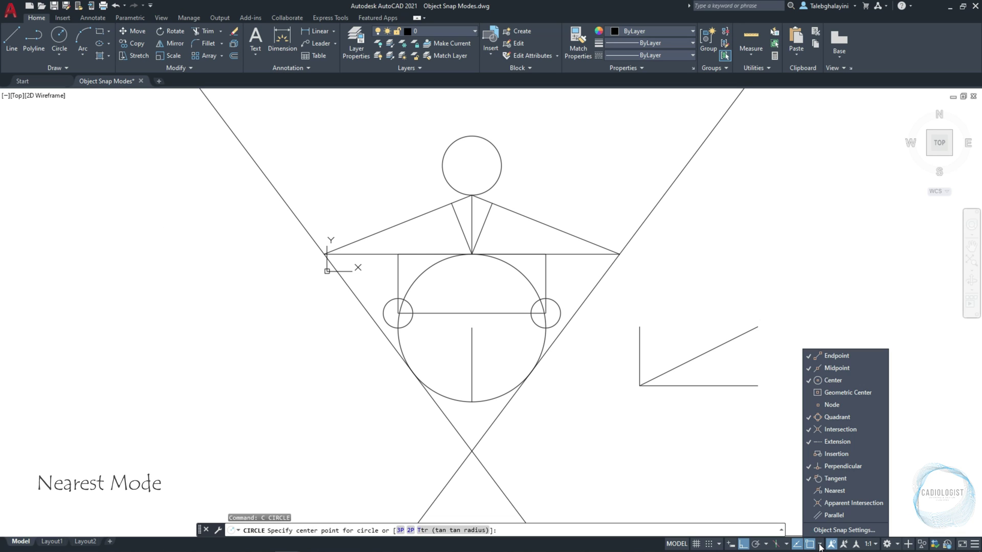
left_click(873, 490)
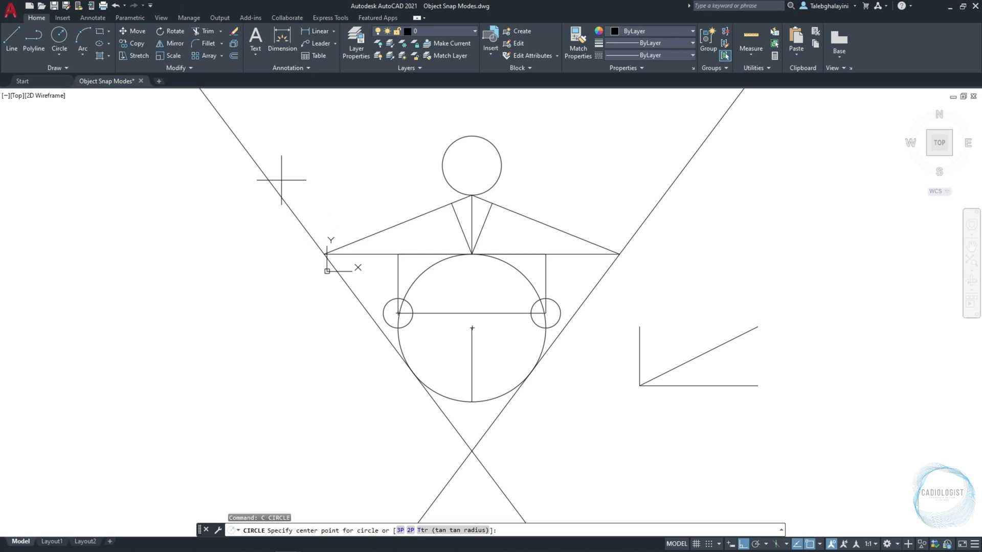
left_click(244, 148)
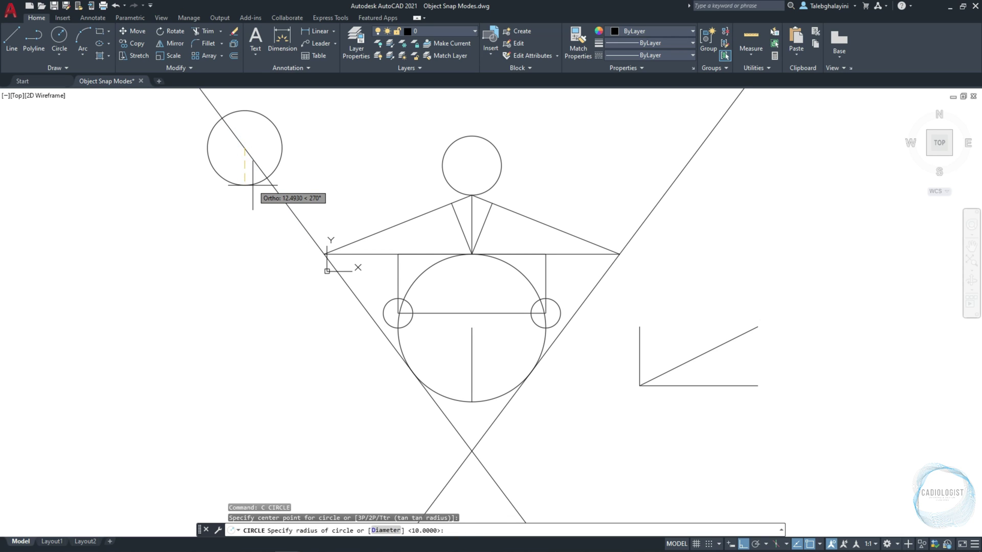
type("10")
key("Return")
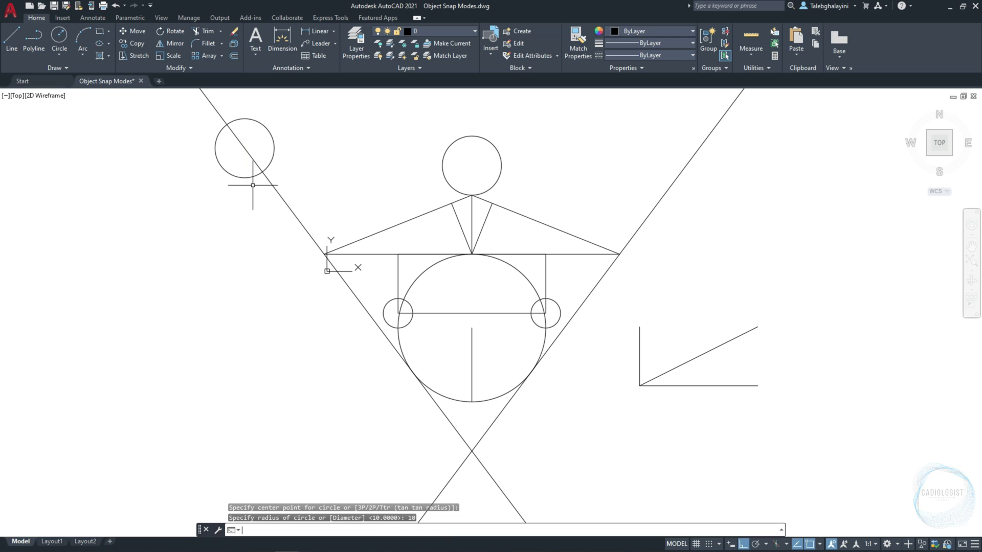